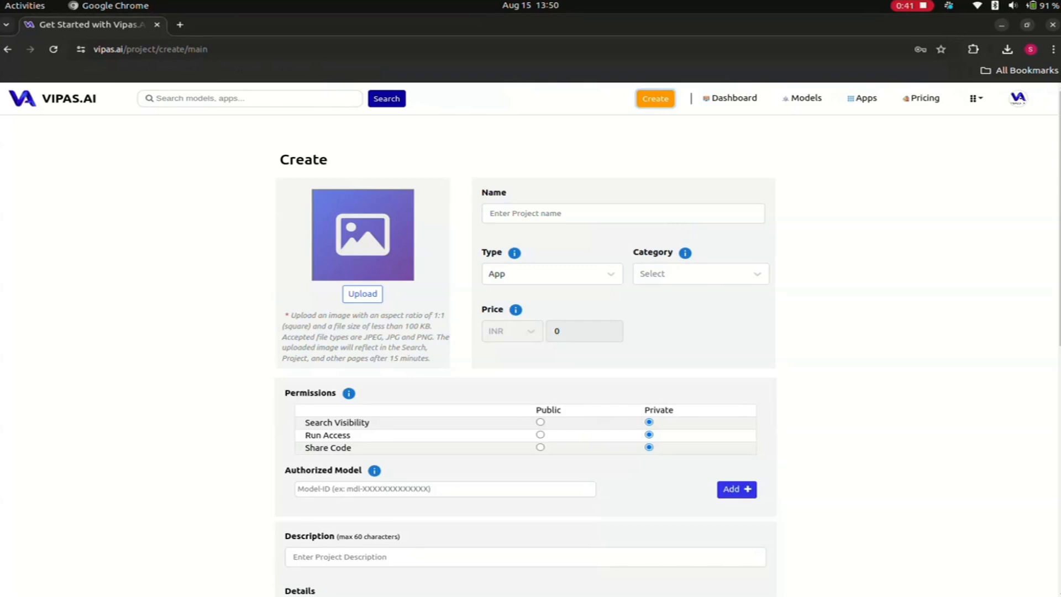
- Name the new project Newsgroup-Classifier
left_click(623, 213)
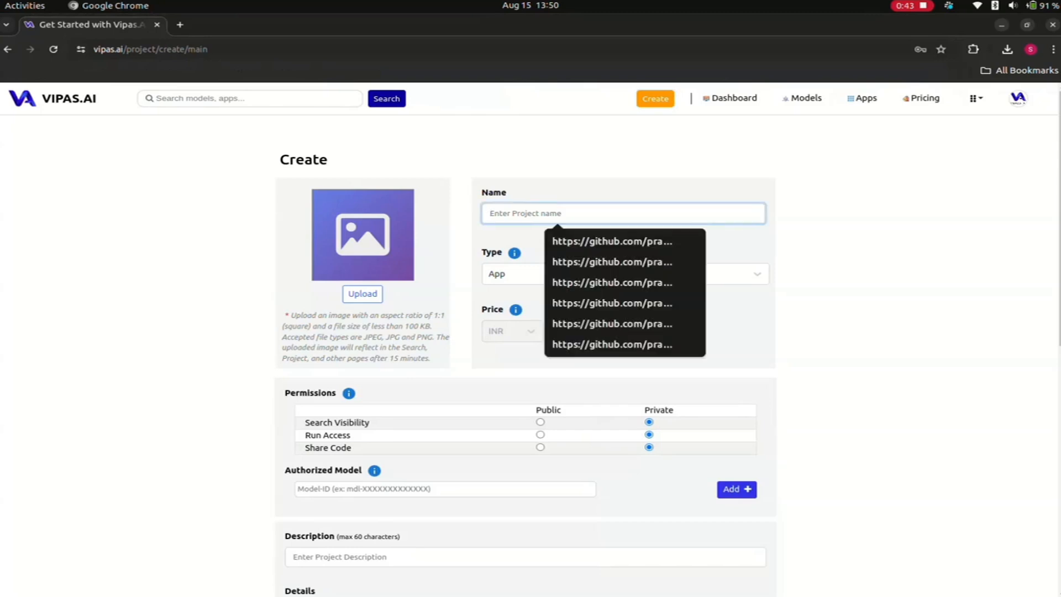
type("New")
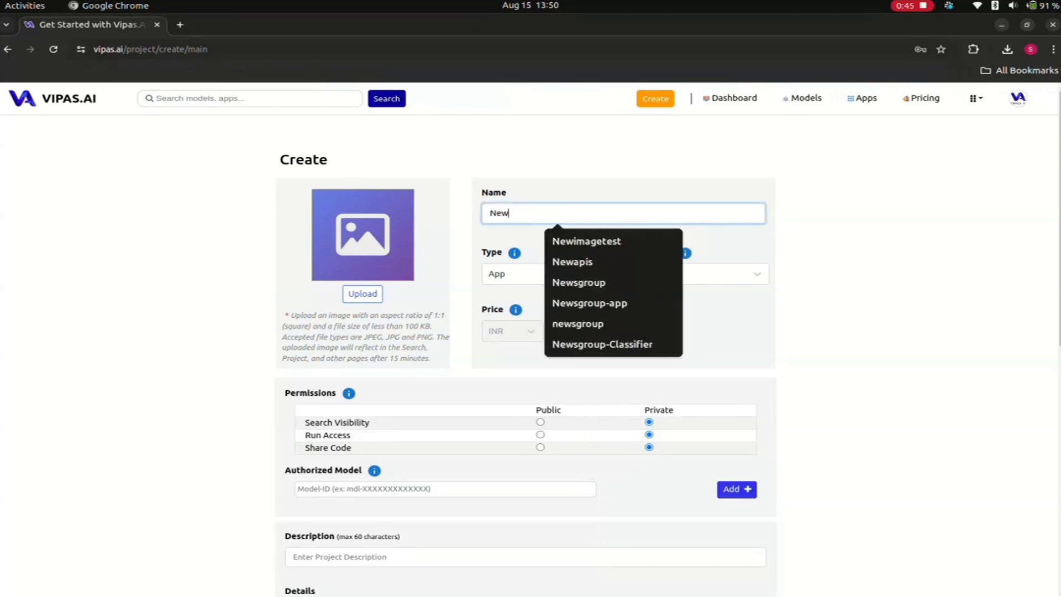
type("sg")
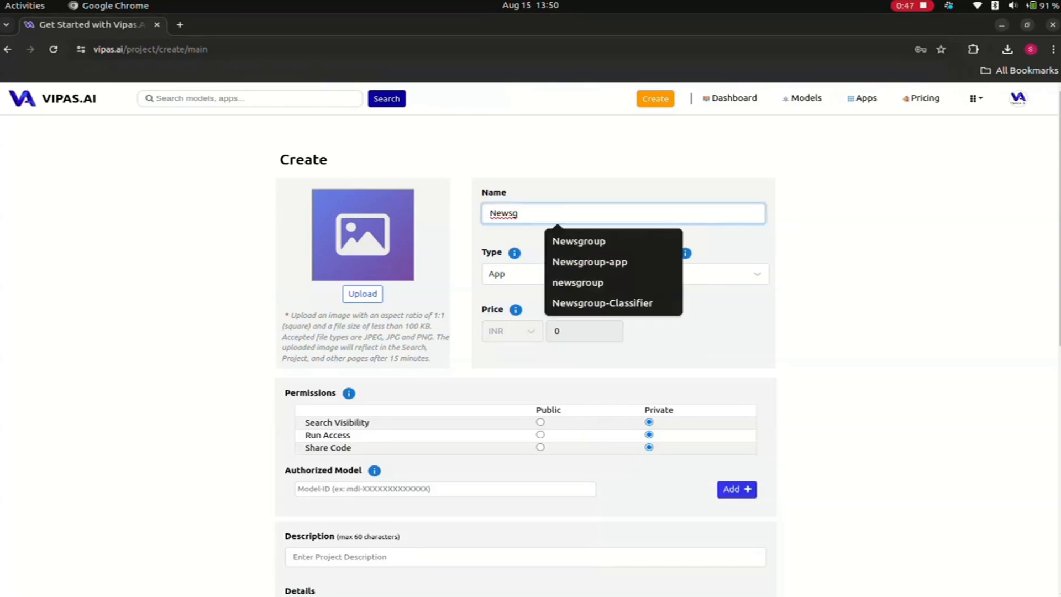
type("roup-Classifier")
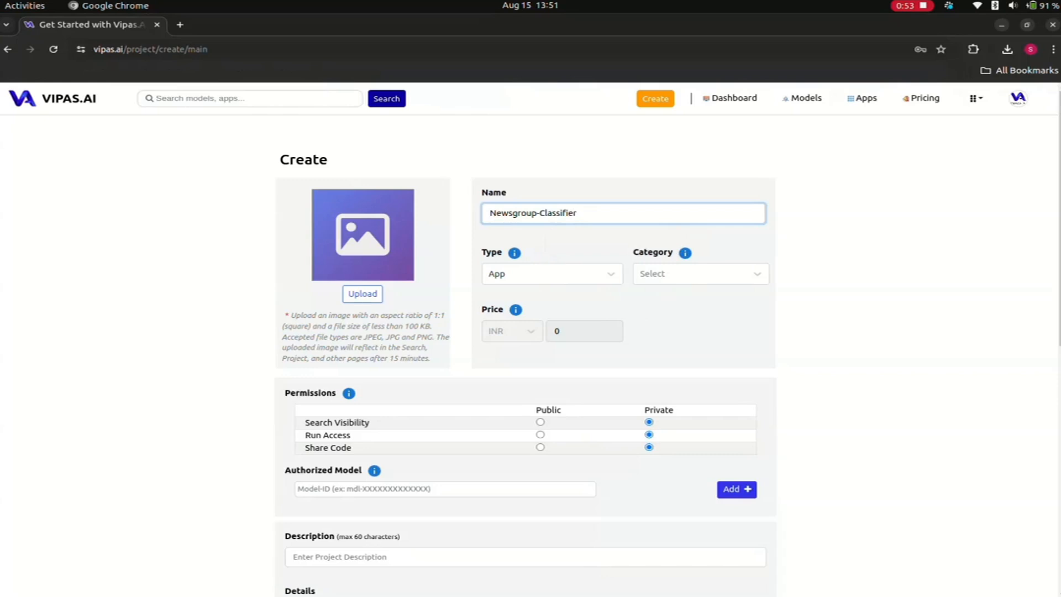
- Set the project's type to Model and its category to Text Classification
mouse_move(514, 253)
left_click(550, 273)
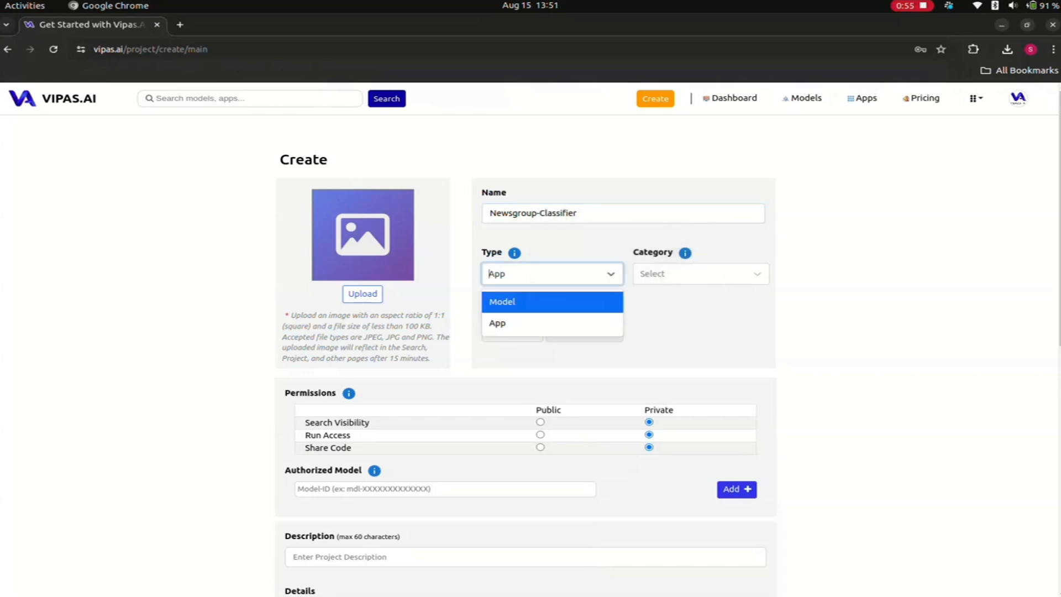
left_click(503, 301)
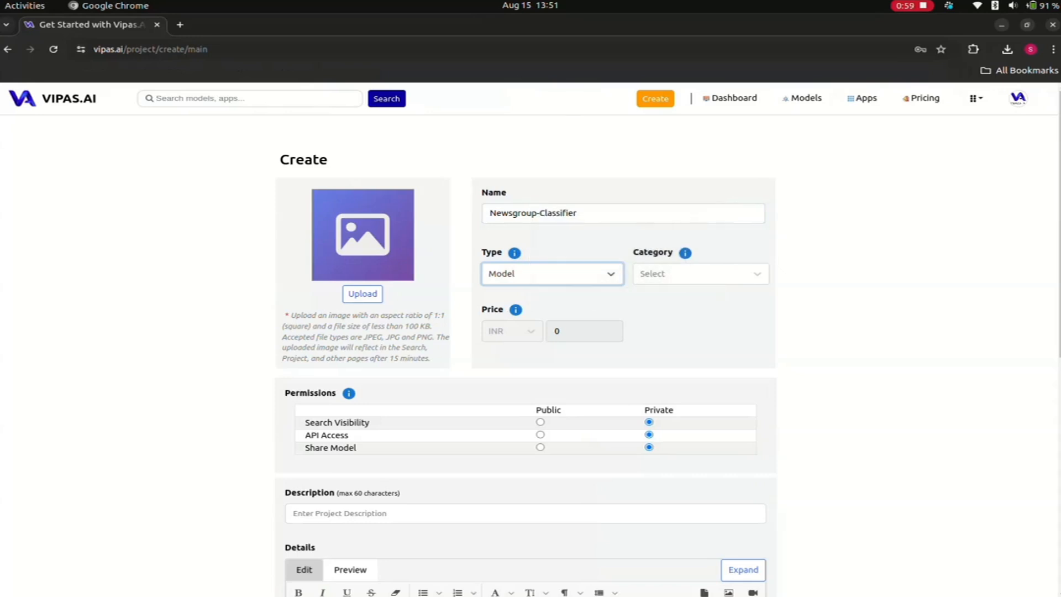
mouse_move(685, 252)
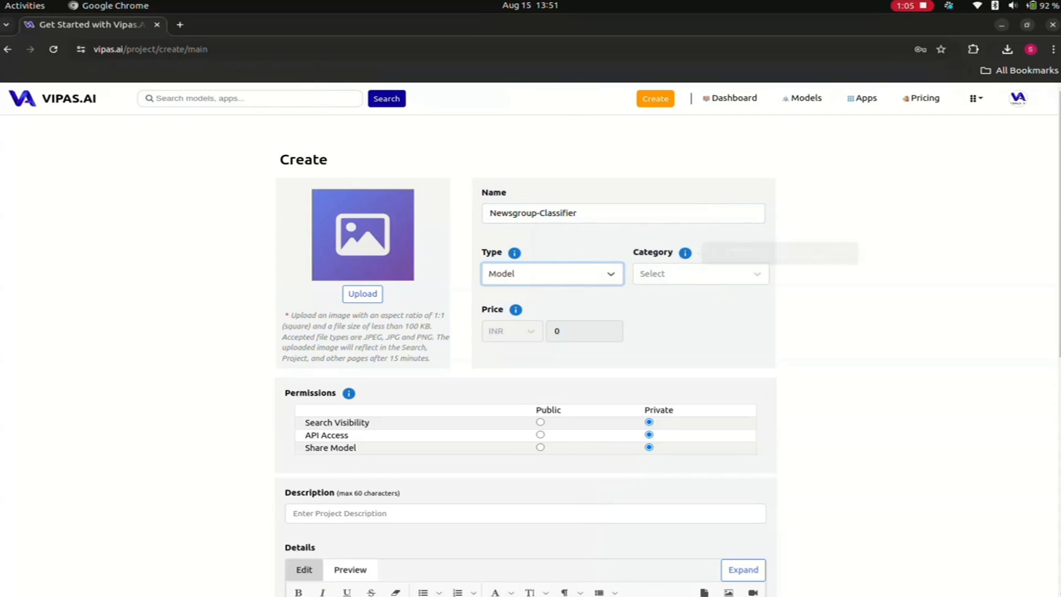
left_click(687, 275)
type("text")
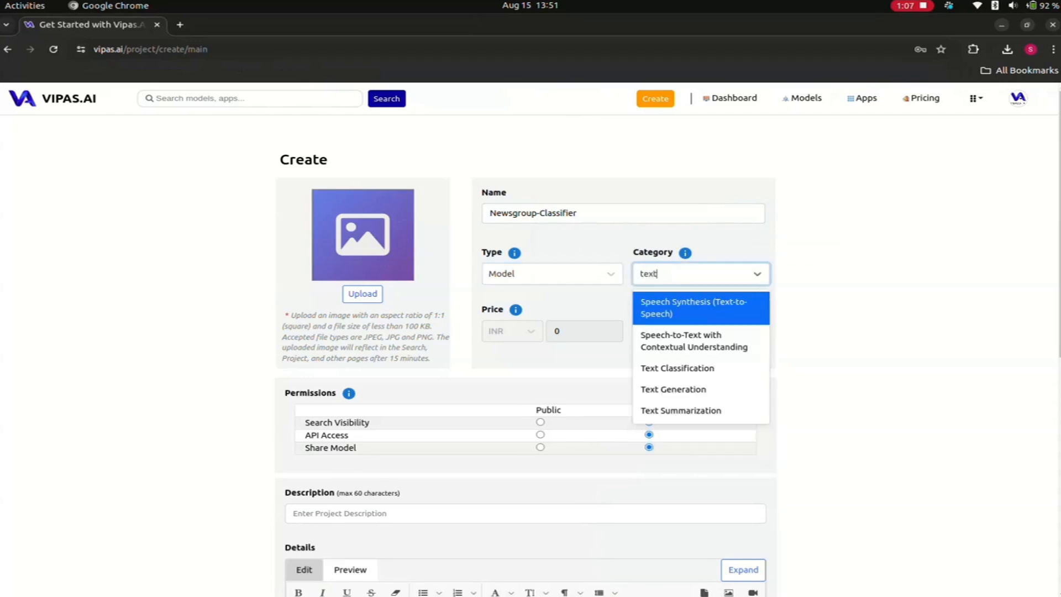
key("Down")
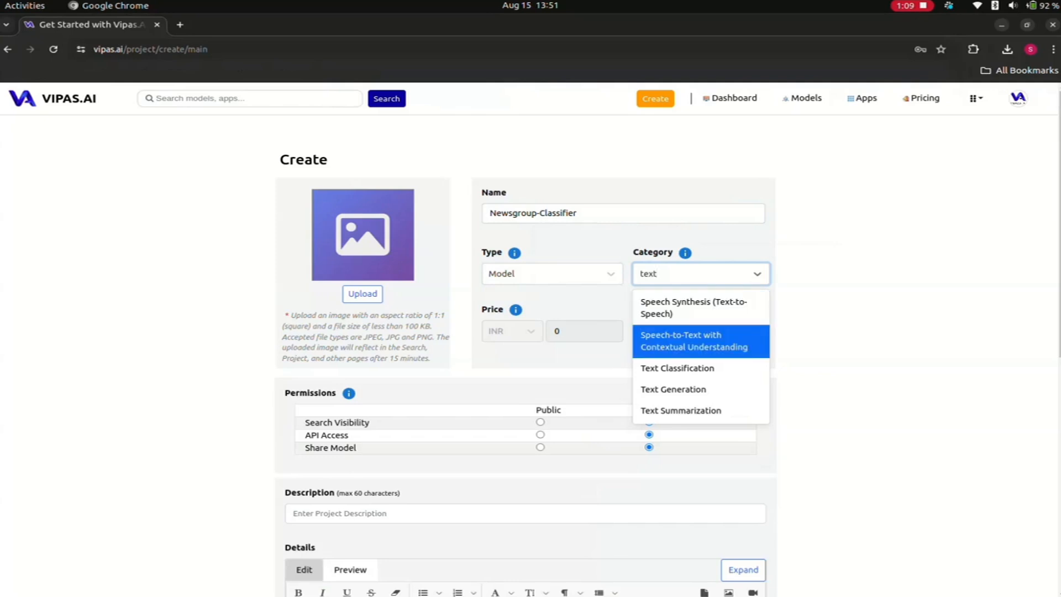
key("Down")
key("Return")
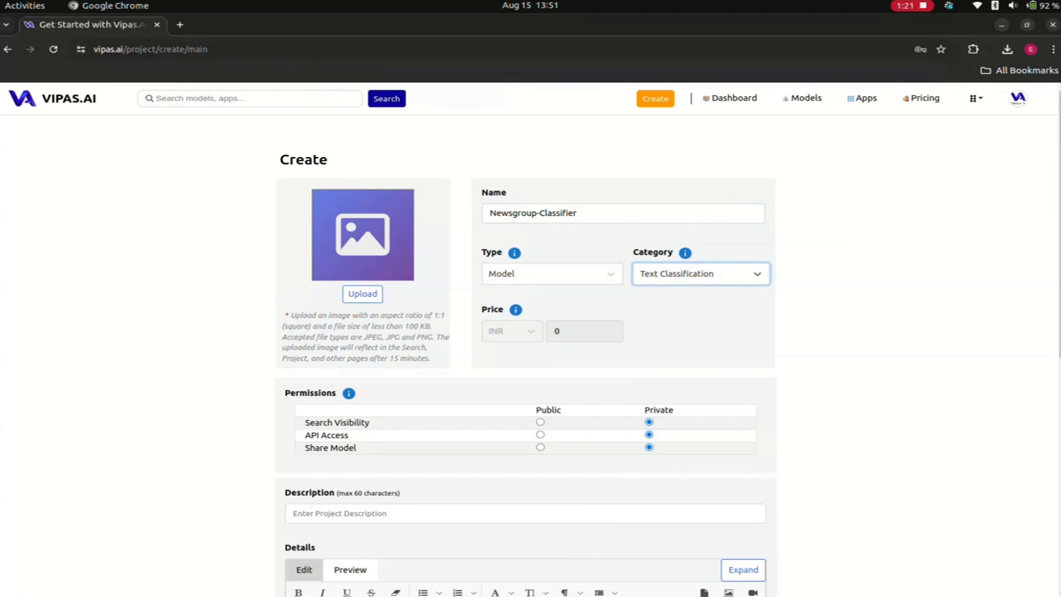
- Upload newsg.jpeg from the Sklearn Model folder in Downloads as the project image
scroll(525, 340, "down", 1)
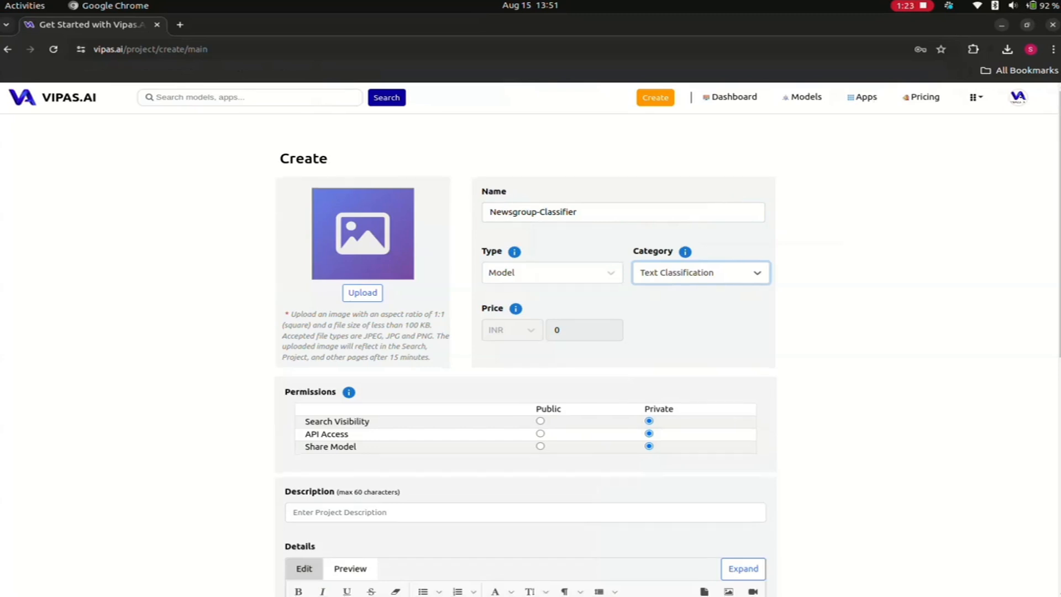
scroll(525, 339, "down", 2)
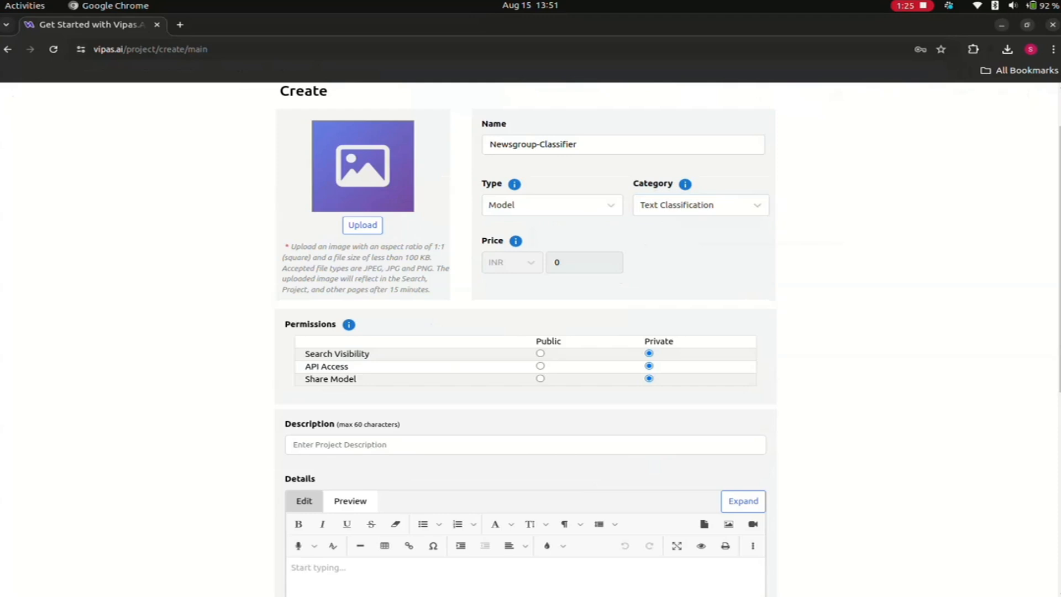
left_click(363, 225)
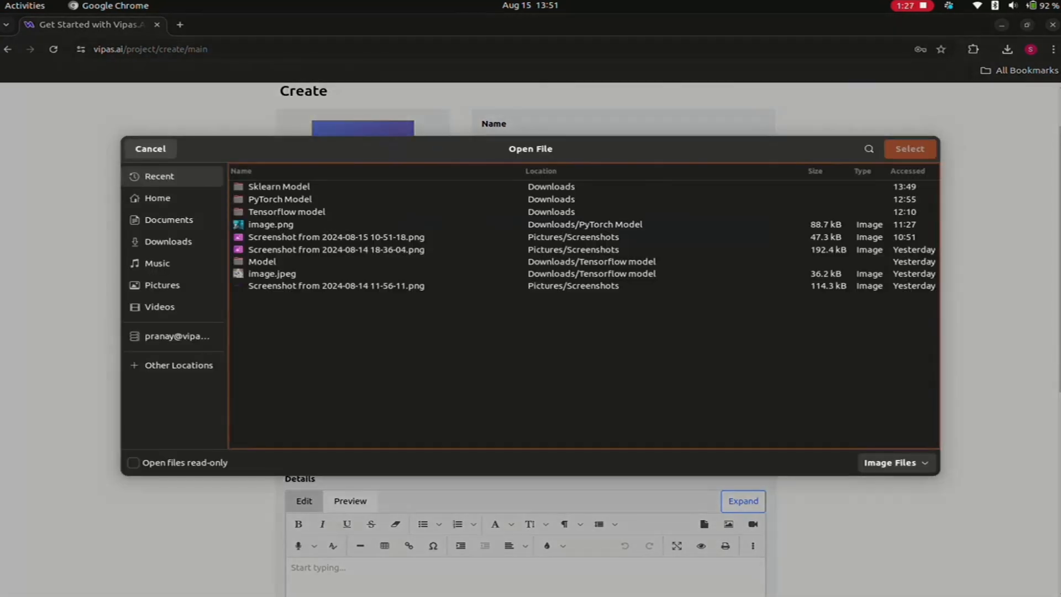
double_click(279, 187)
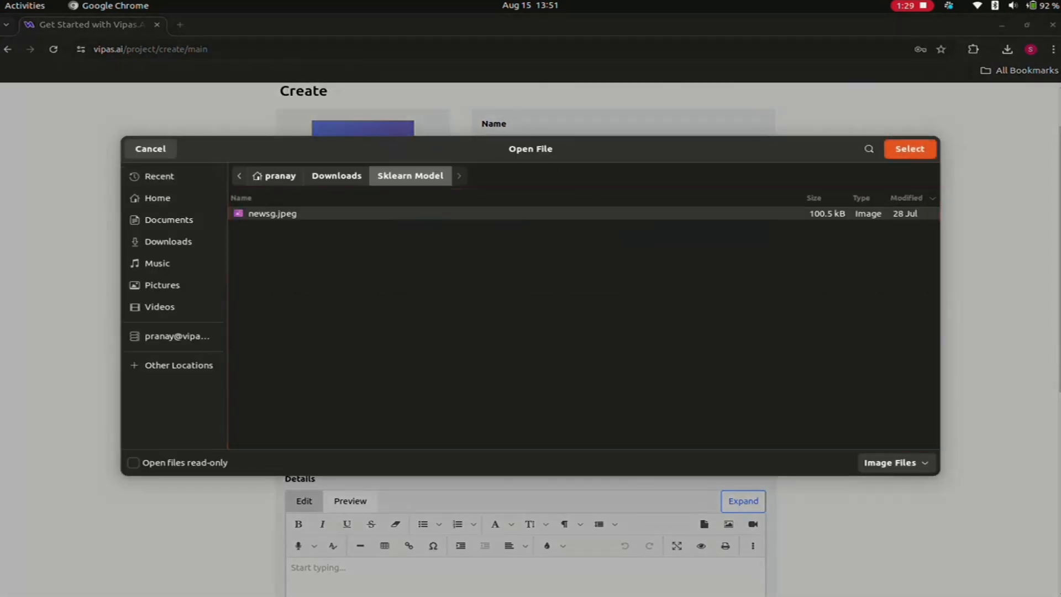
double_click(274, 213)
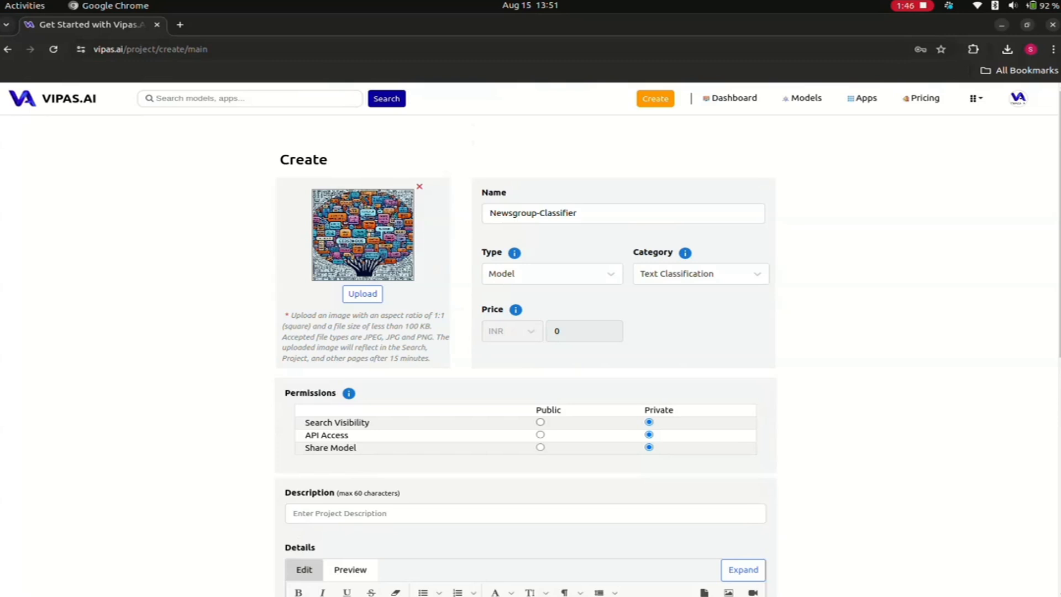
- Make the project's Search Visibility, API Access and Share Model permissions public
left_click(540, 422)
left_click(541, 435)
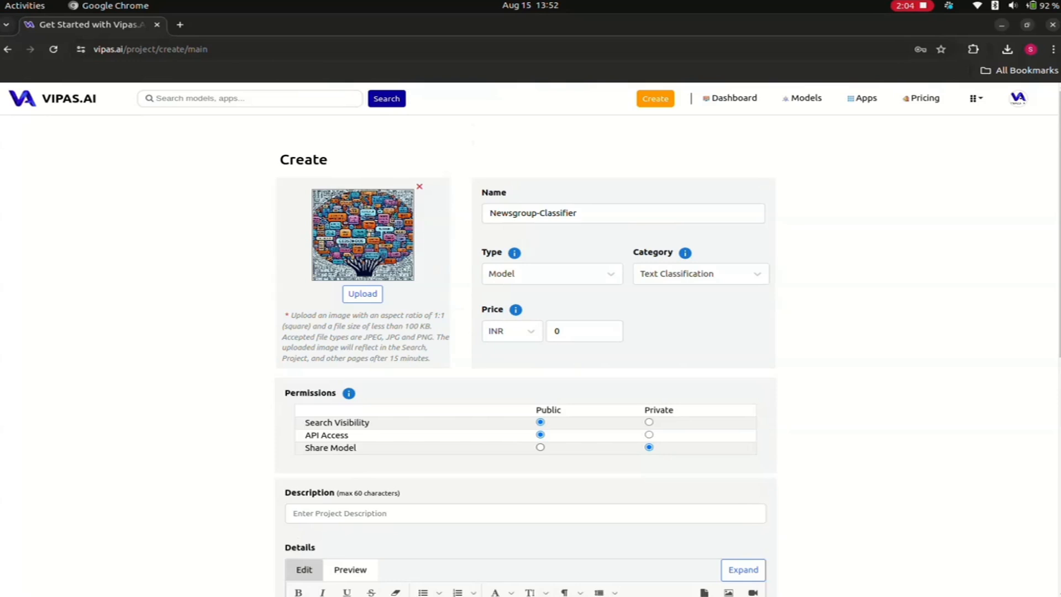
left_click(540, 447)
- Set the model's price to 1 INR
left_click(573, 331)
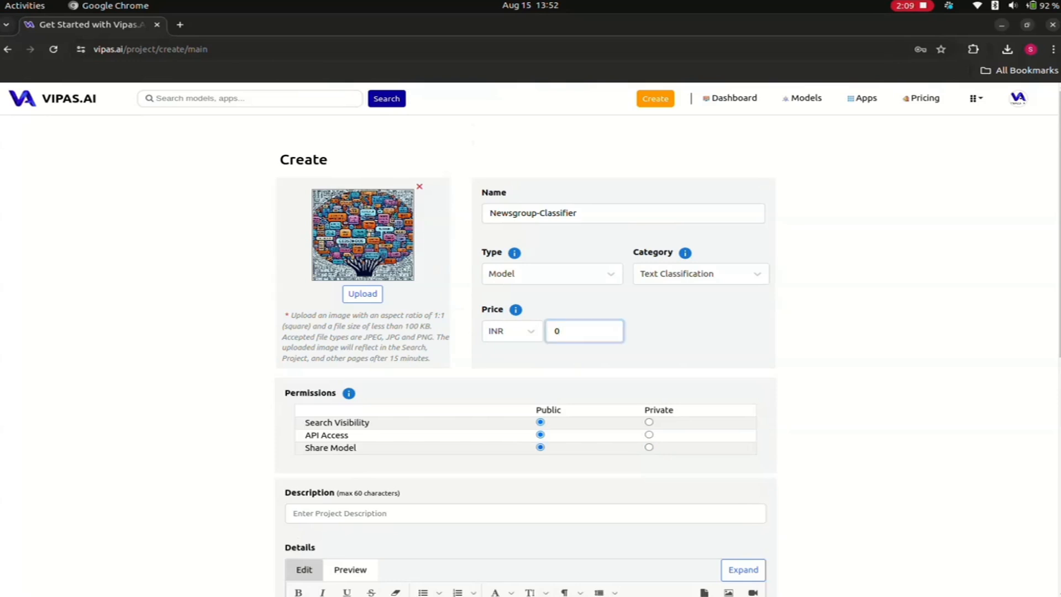
key("BackSpace")
type("1")
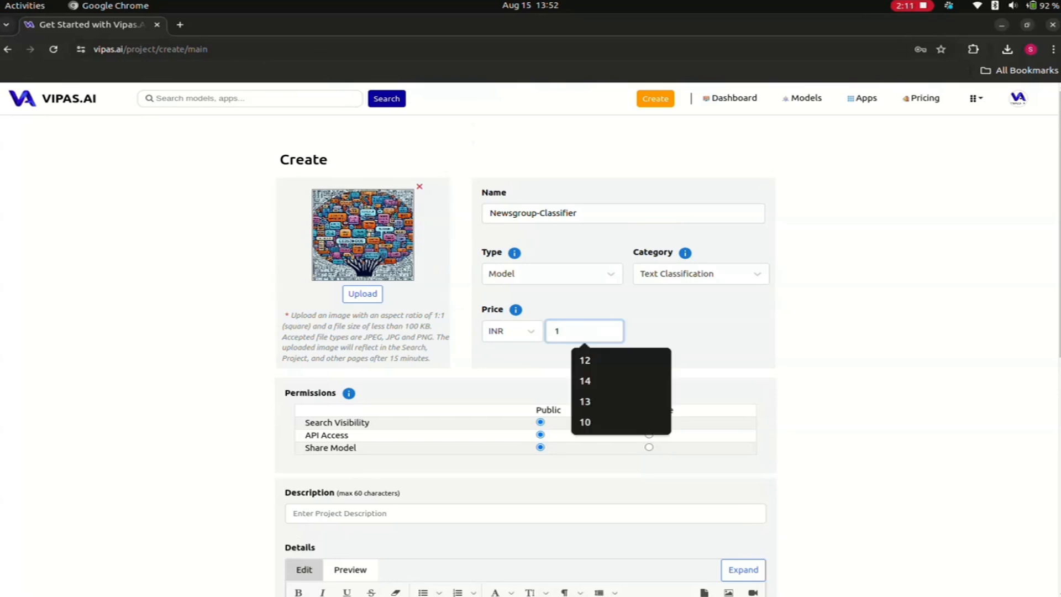
left_click(695, 332)
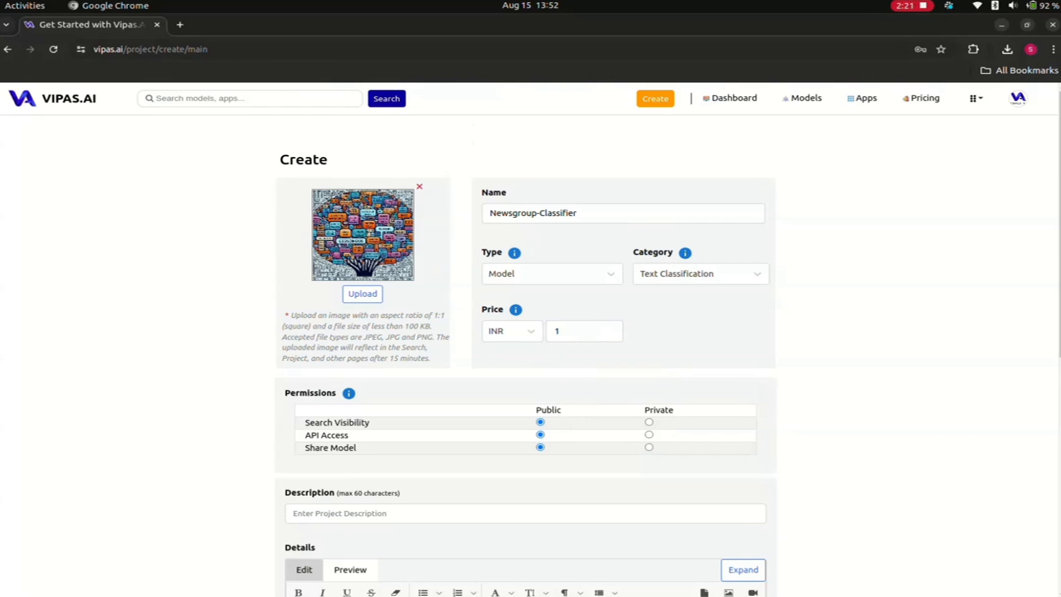
- Enter "Ease the classification of newsgroups" as the project description
double_click(335, 436)
left_click(335, 435)
left_click(336, 513)
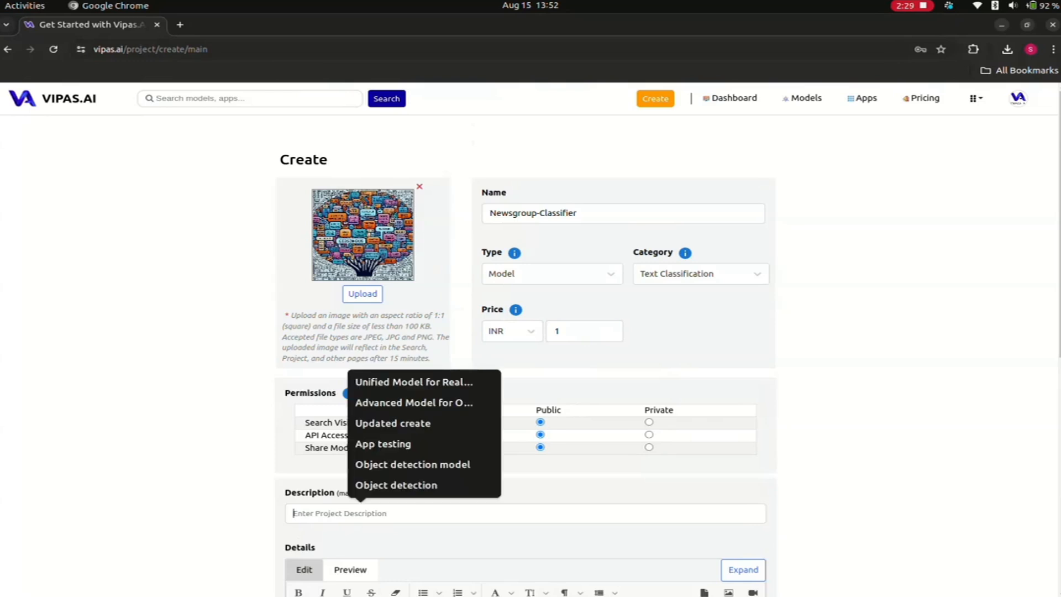
type("Ease the clas")
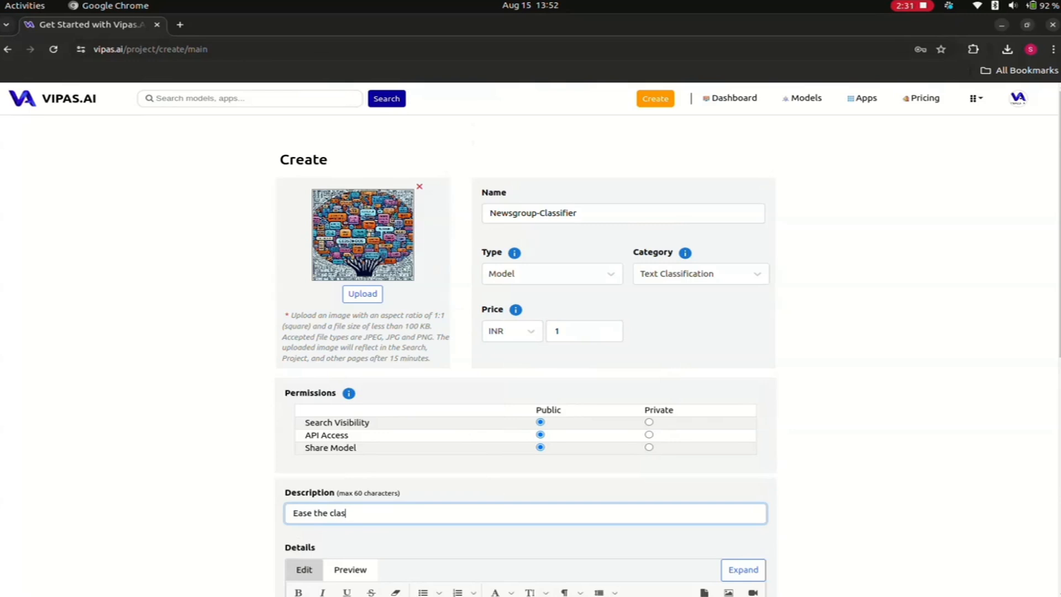
type("sifia")
key("BackSpace")
type("cation of newsgroups")
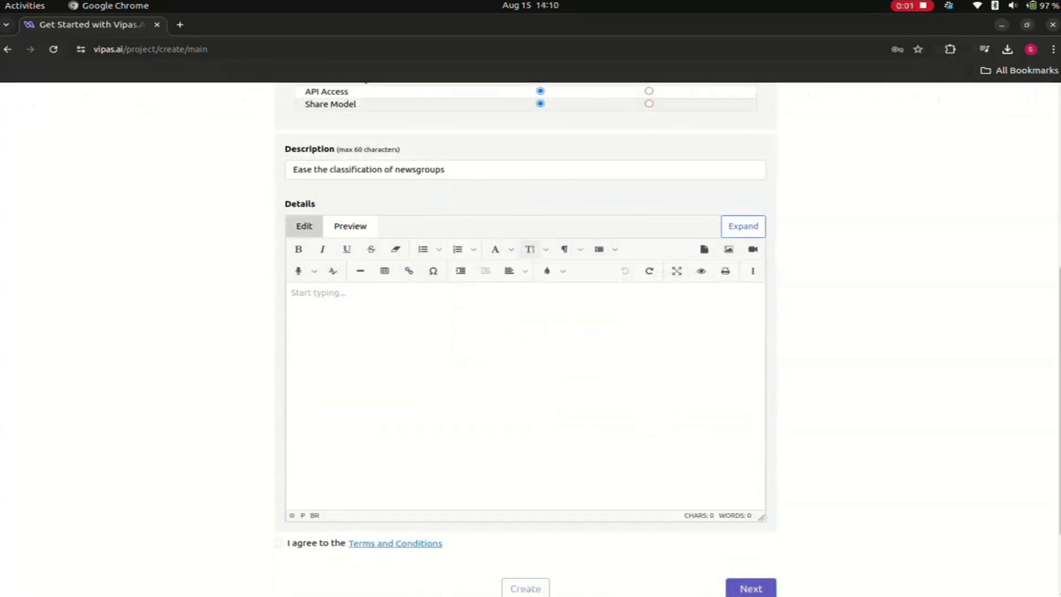
- Paste the copied Newsgroup Classifier documentation into the expanded Details editor, keep it as HTML, and collapse the editor again
left_click(743, 226)
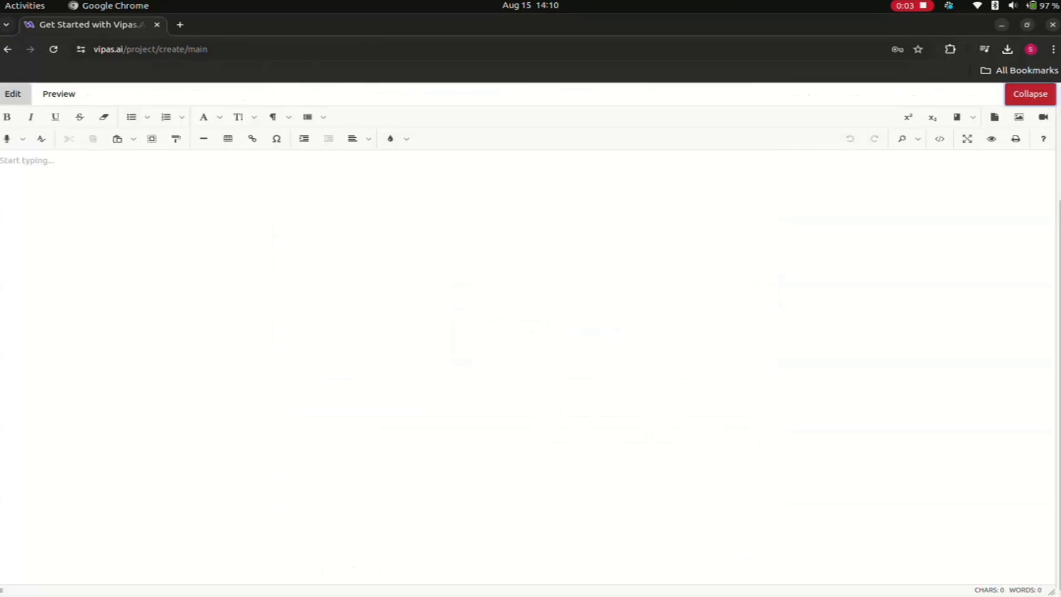
left_click(26, 161)
key("ctrl+v")
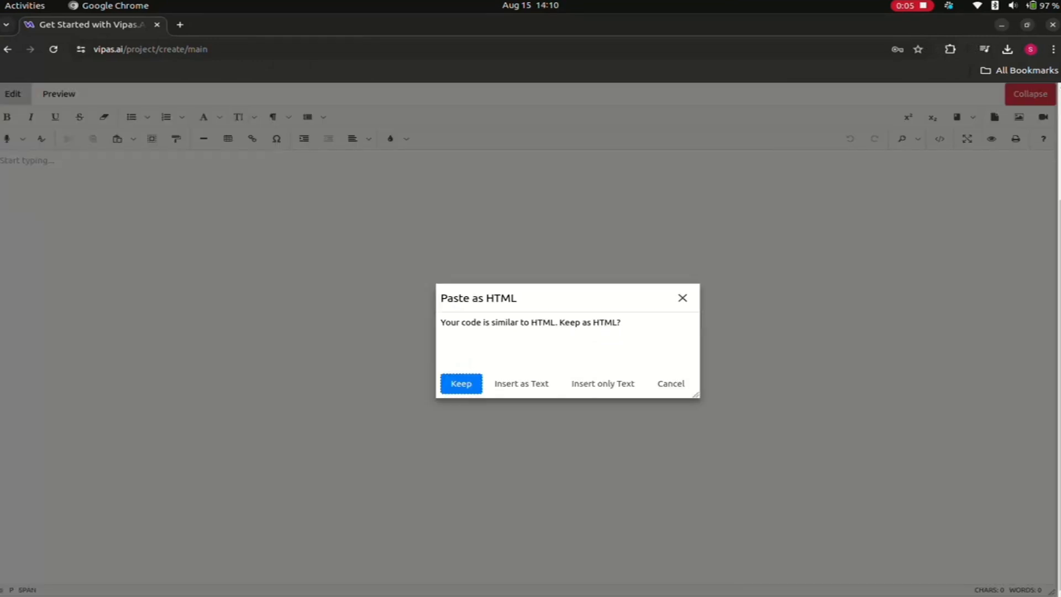
left_click(461, 382)
scroll(520, 367, "down", 11)
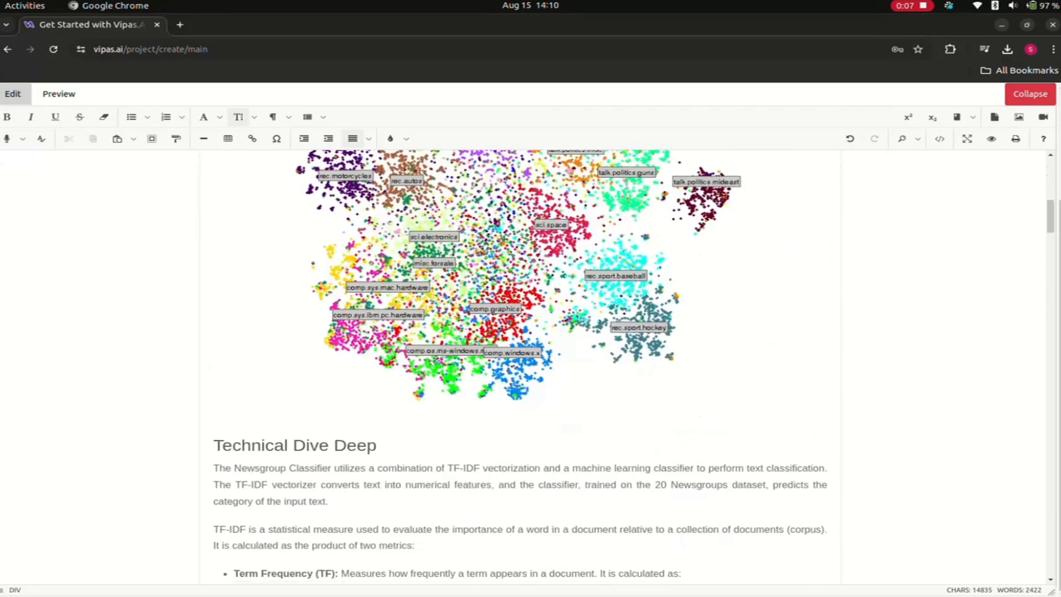
scroll(520, 367, "up", 15)
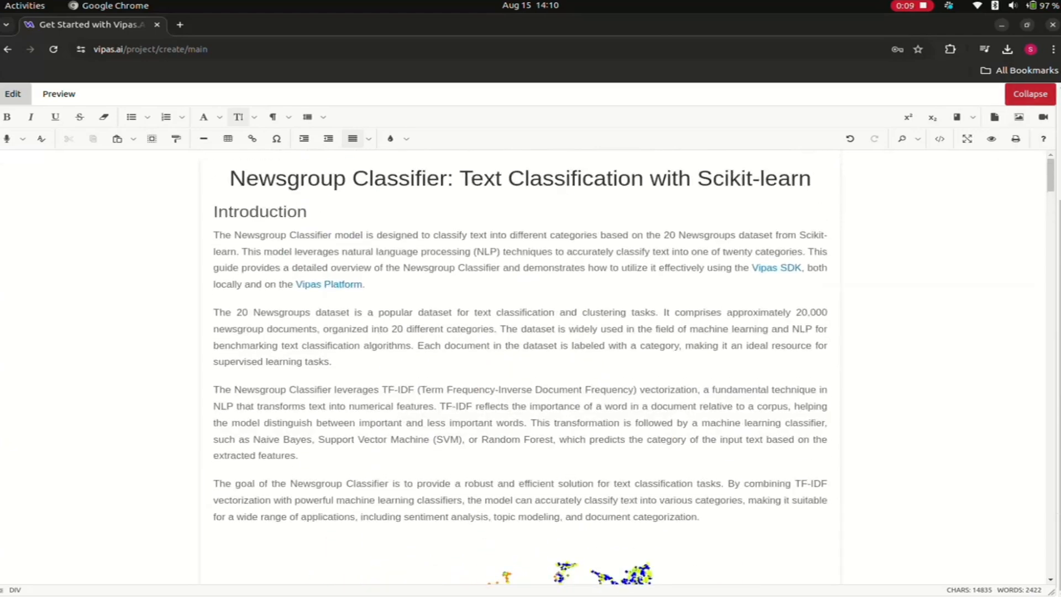
left_click(1030, 94)
scroll(1031, 94, "down", 5)
scroll(522, 320, "down", 10)
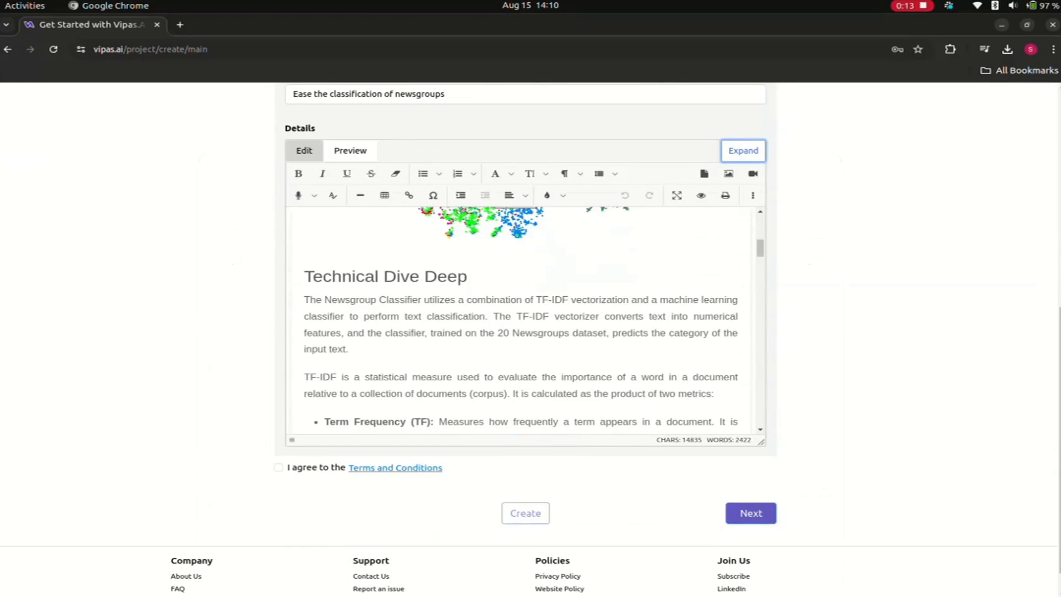
scroll(520, 321, "up", 10)
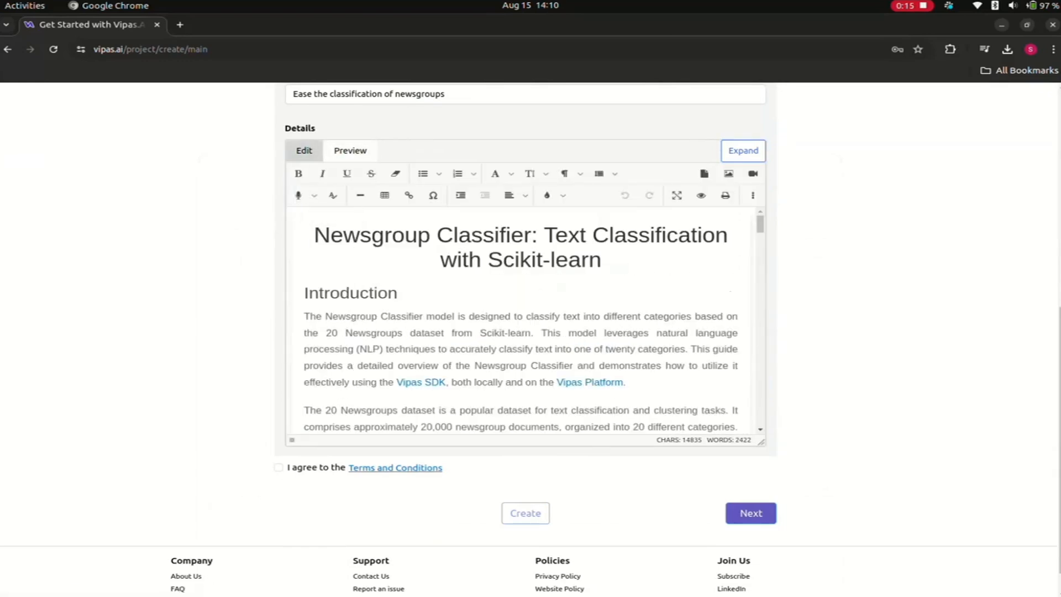
- Read through the Terms and Conditions from beginning to end and close them
left_click(396, 469)
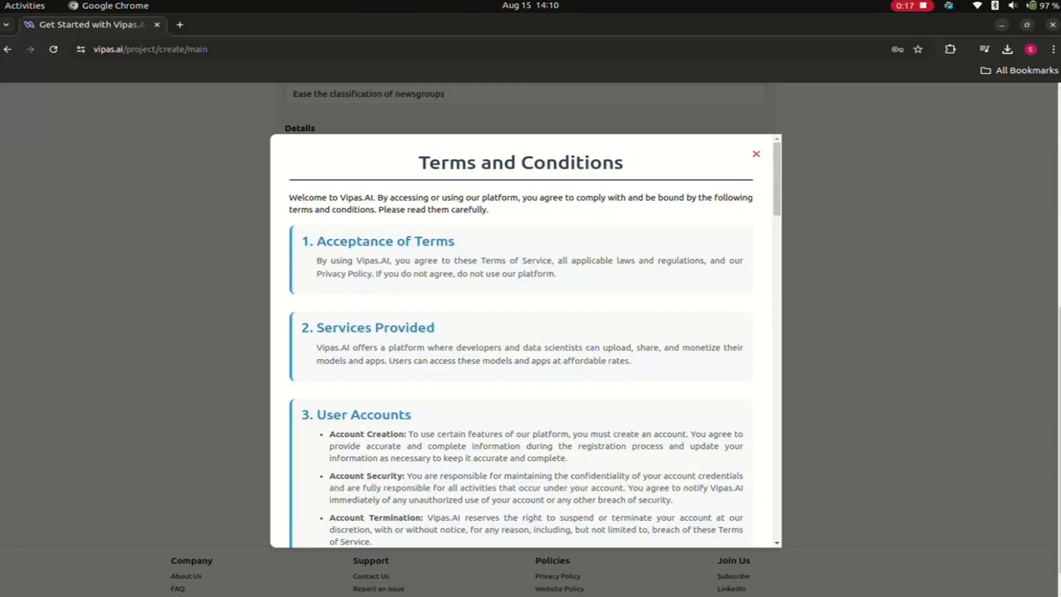
scroll(525, 340, "down", 3)
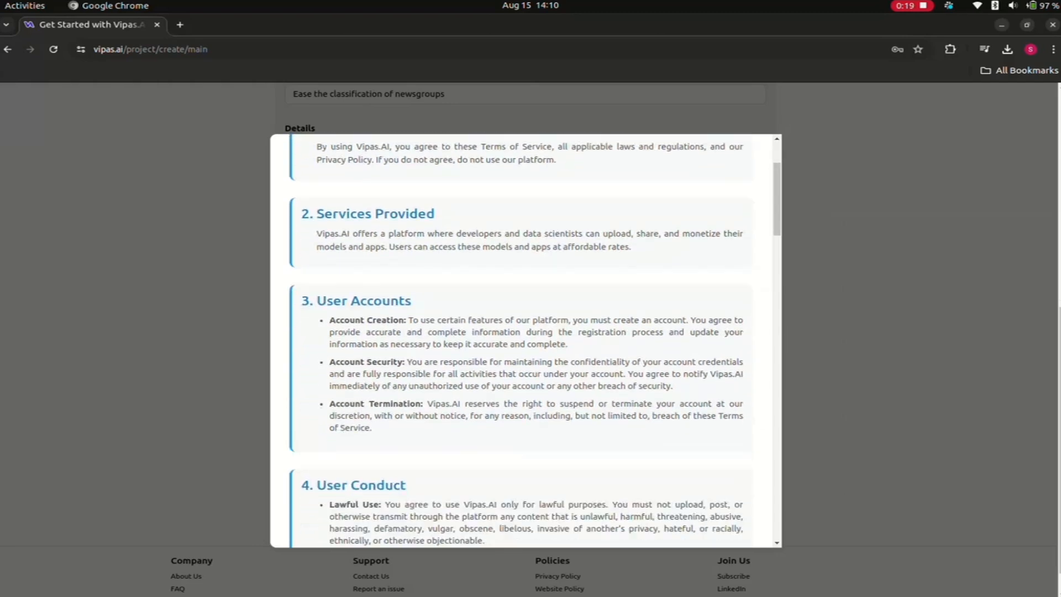
scroll(525, 340, "down", 10)
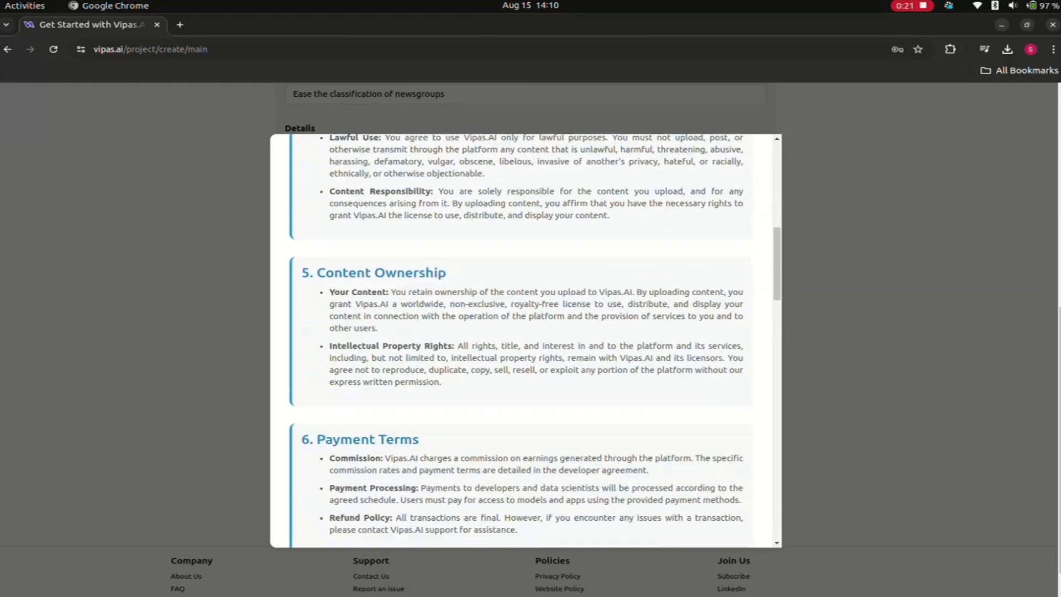
scroll(525, 340, "down", 13)
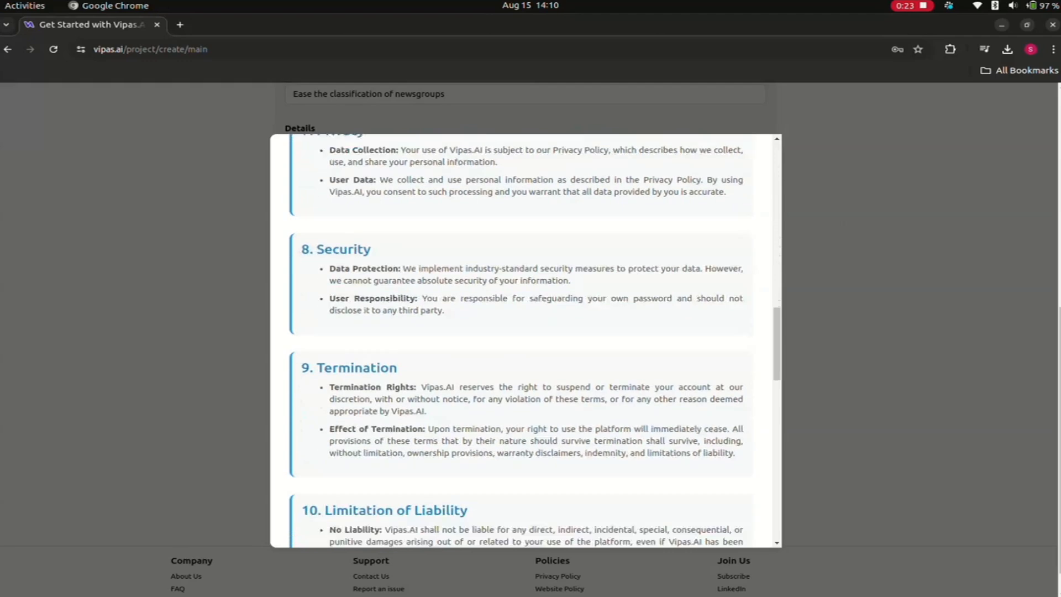
scroll(525, 340, "down", 10)
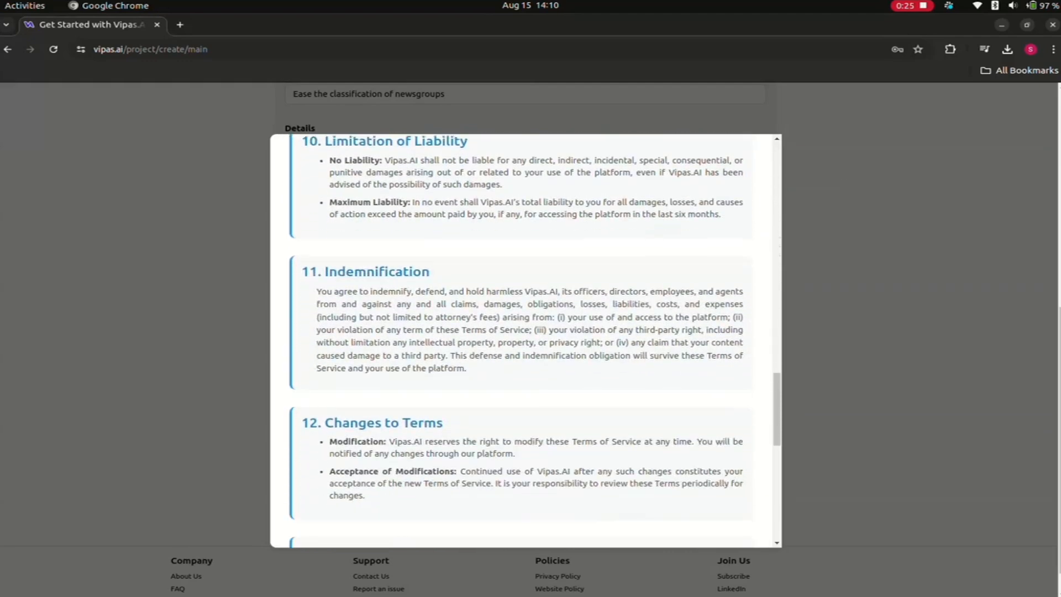
scroll(525, 340, "down", 10)
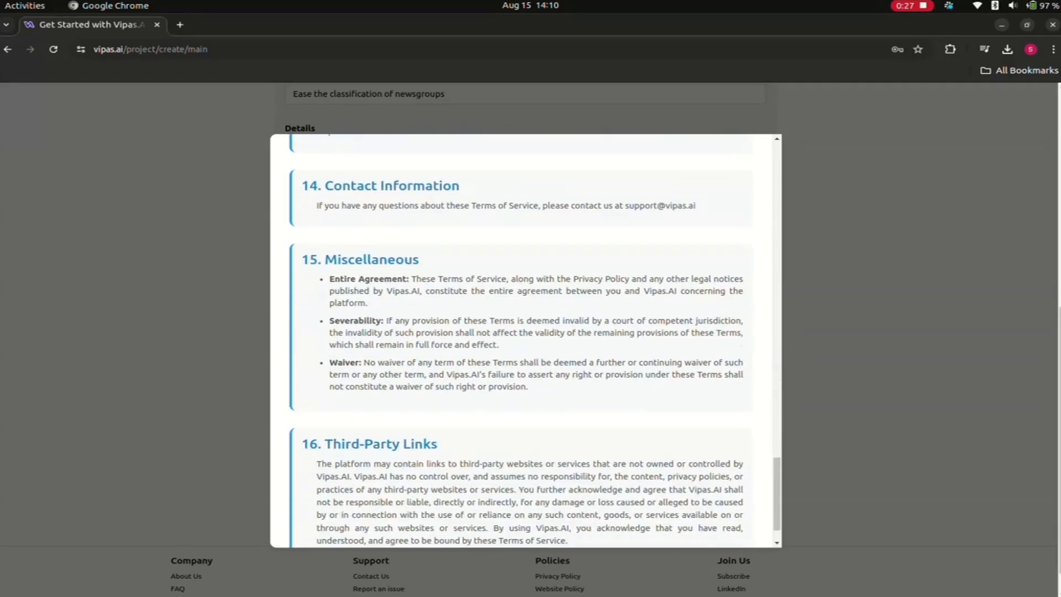
scroll(525, 340, "down", 2)
scroll(526, 340, "up", 20)
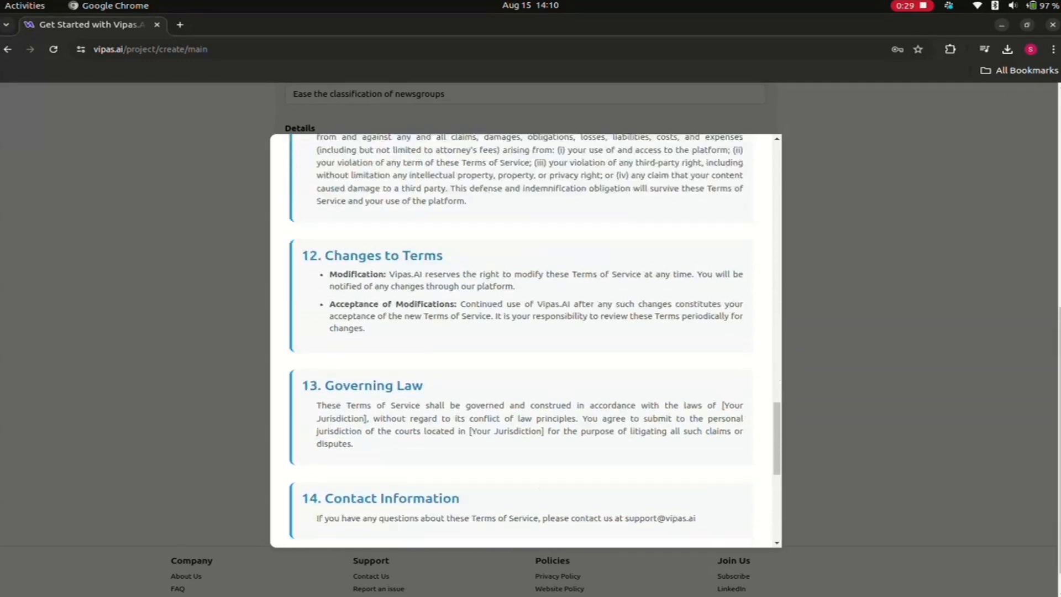
scroll(525, 340, "up", 20)
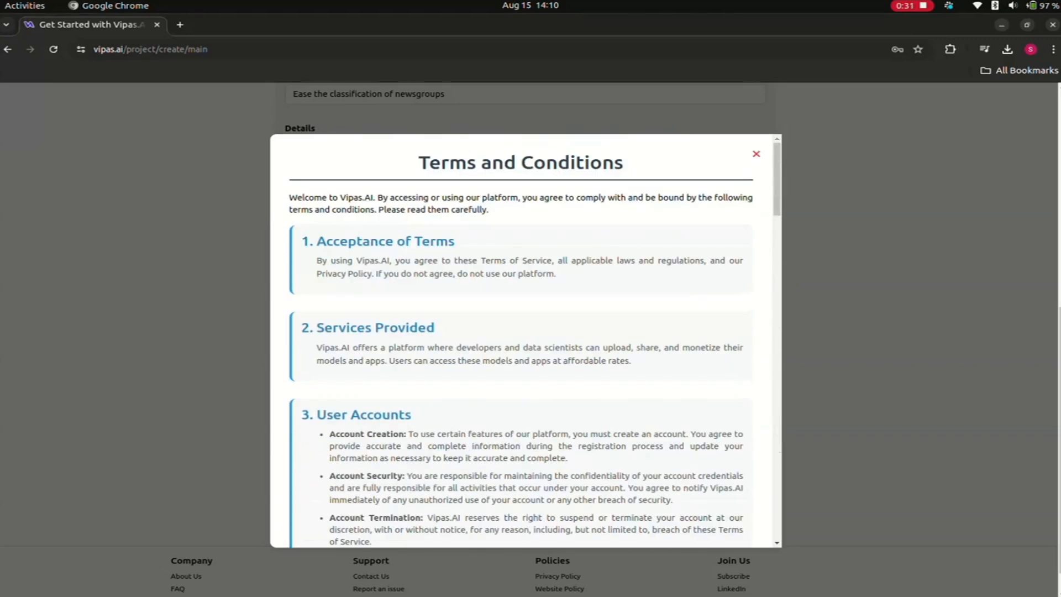
left_click(756, 154)
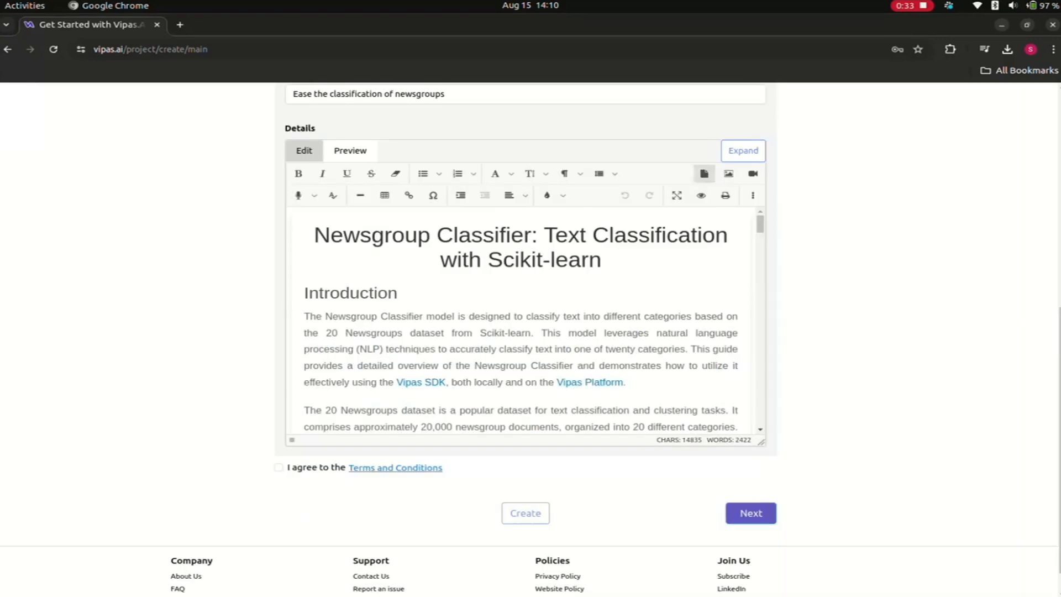
- Review the completed project form, agree to the Terms and Conditions, and create the project
scroll(531, 331, "up", 7)
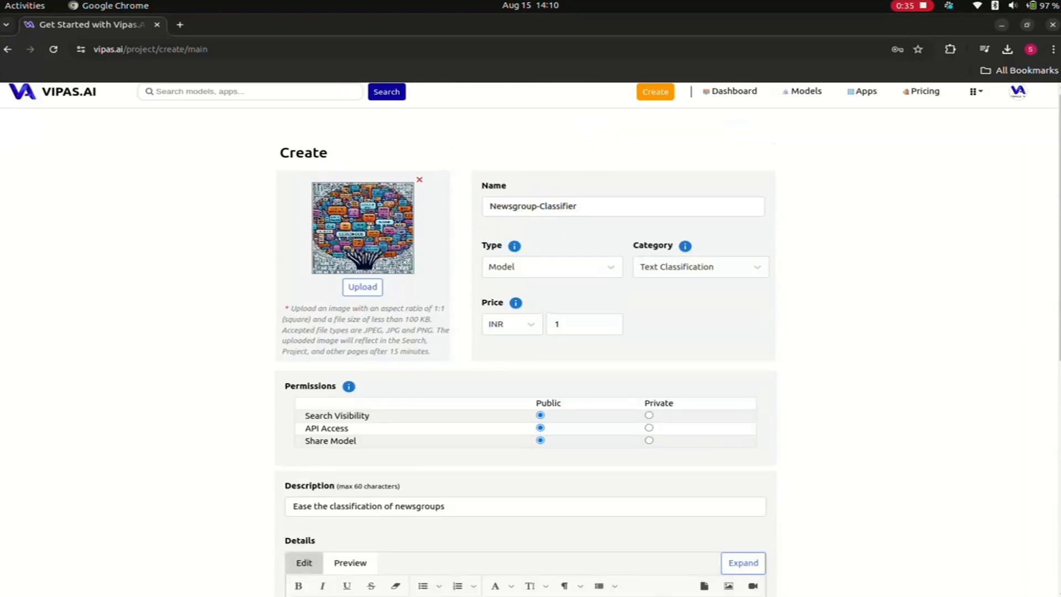
scroll(531, 332, "down", 8)
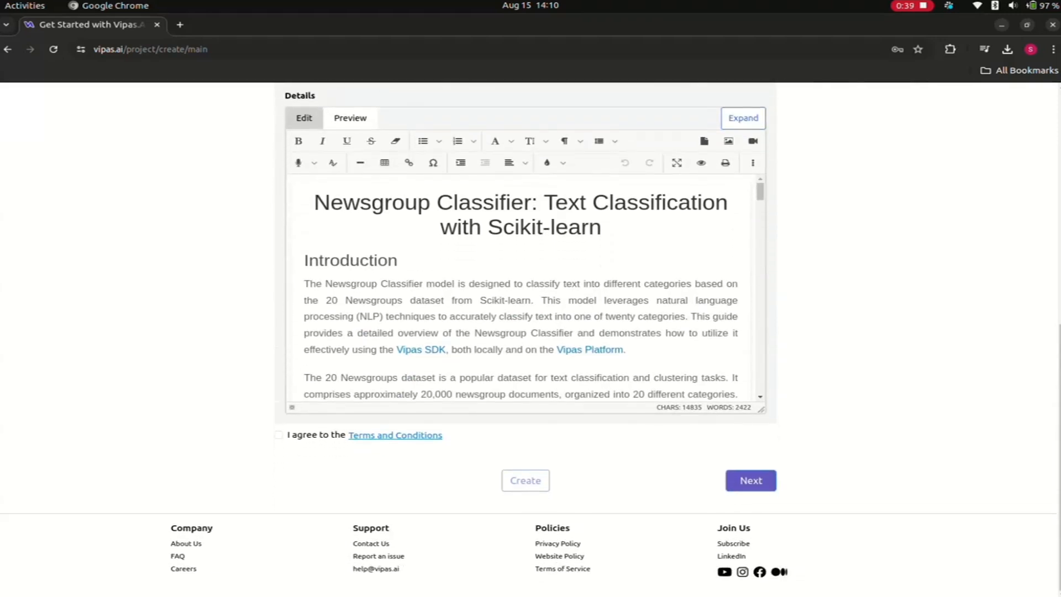
left_click(278, 435)
key("Tab")
key("Tab")
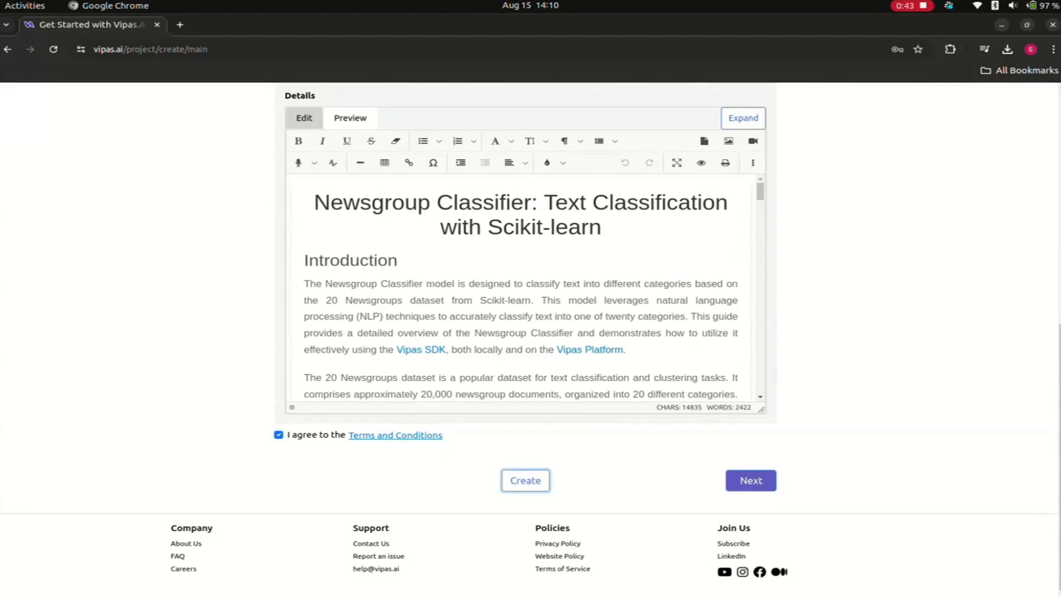
key("Return")
- Proceed to the project's Model stage and set the framework to Sklearn
scroll(531, 332, "up", 3)
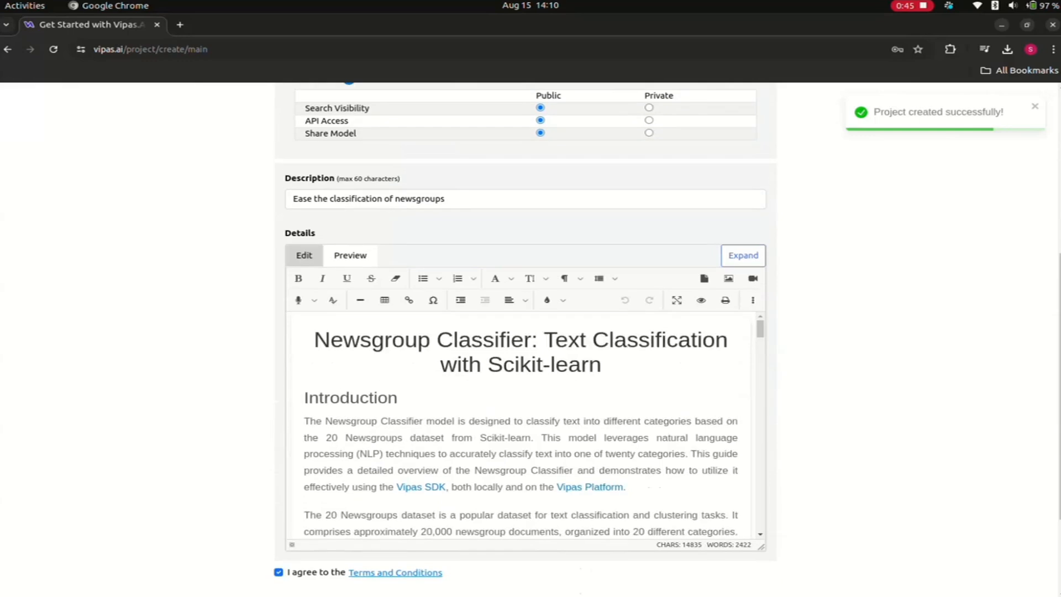
scroll(520, 426, "down", 10)
scroll(530, 332, "down", 3)
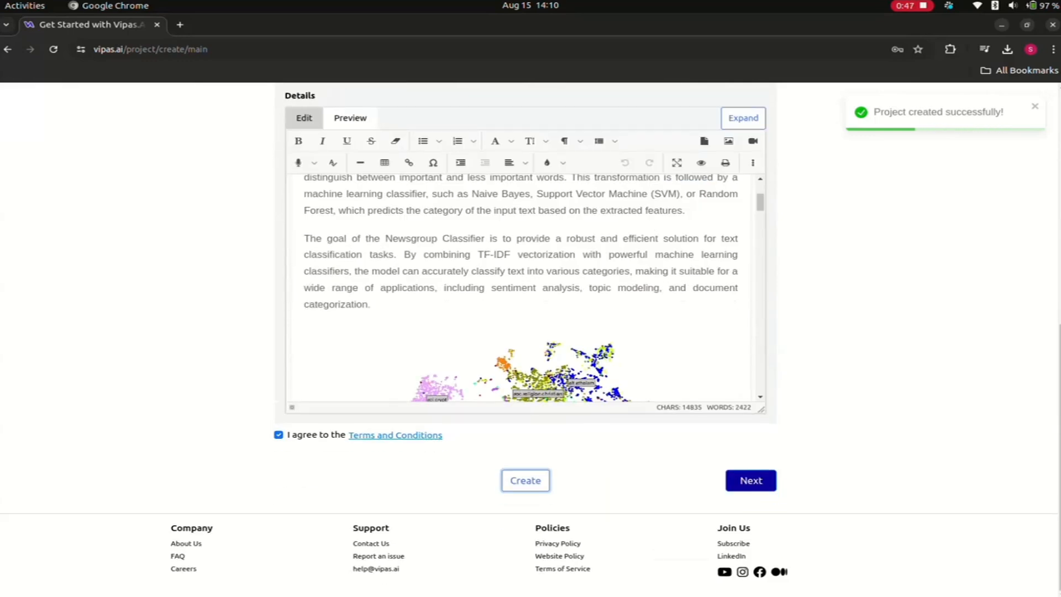
key("Tab")
key("Return")
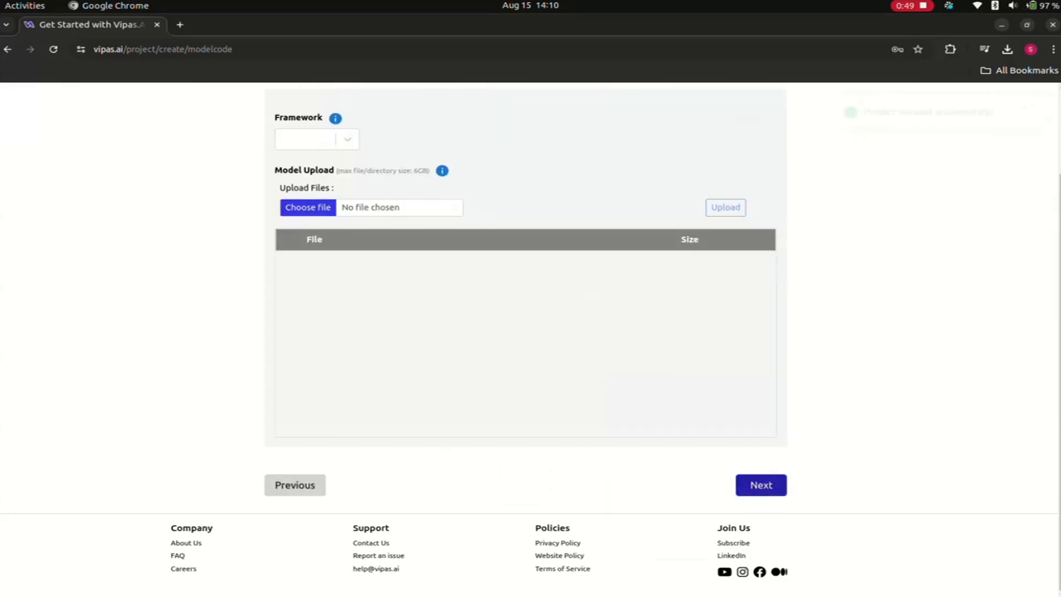
scroll(525, 332, "up", 3)
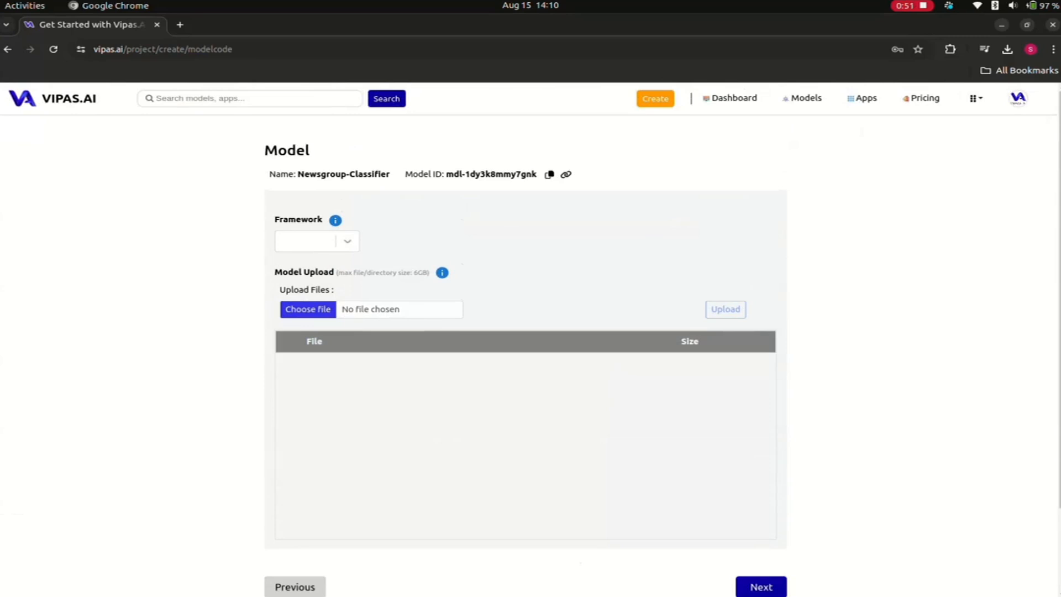
left_click(322, 242)
key("Return")
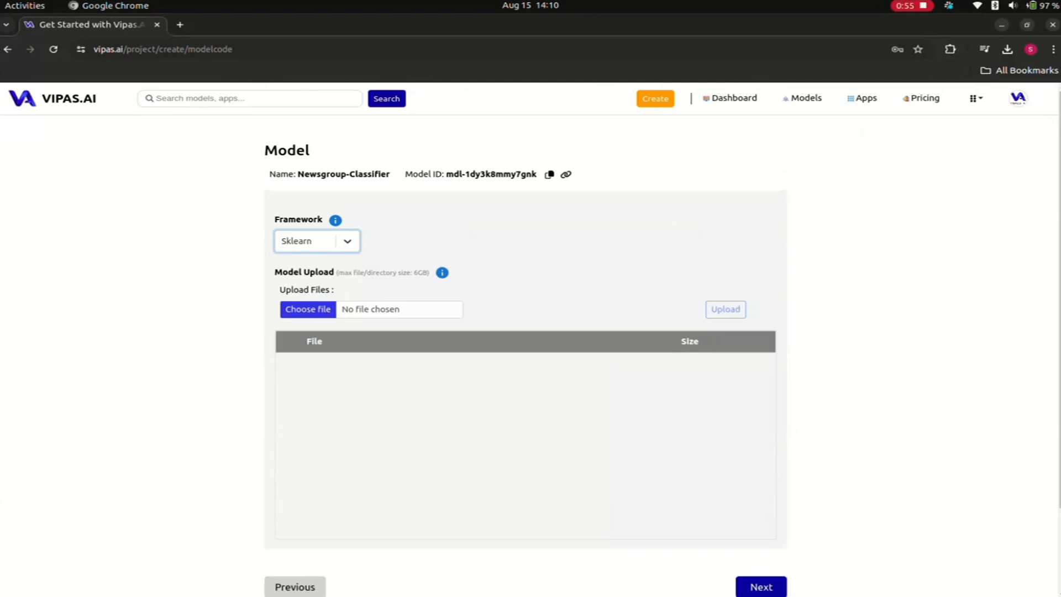
- Consult the Sklearn model documentation linked from the framework help, and return to the project's Model page
mouse_move(336, 220)
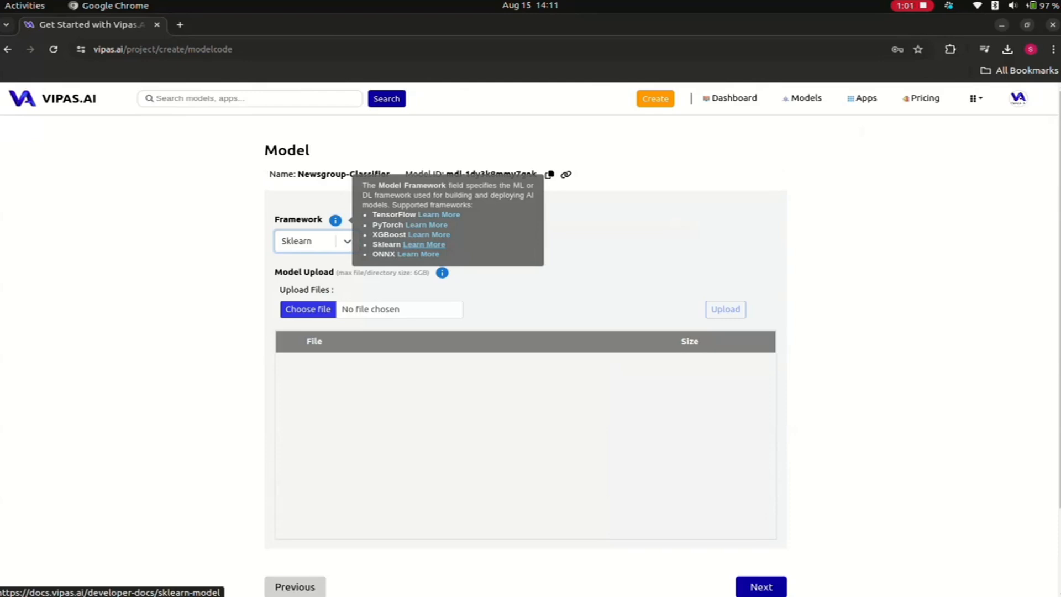
left_click(424, 244)
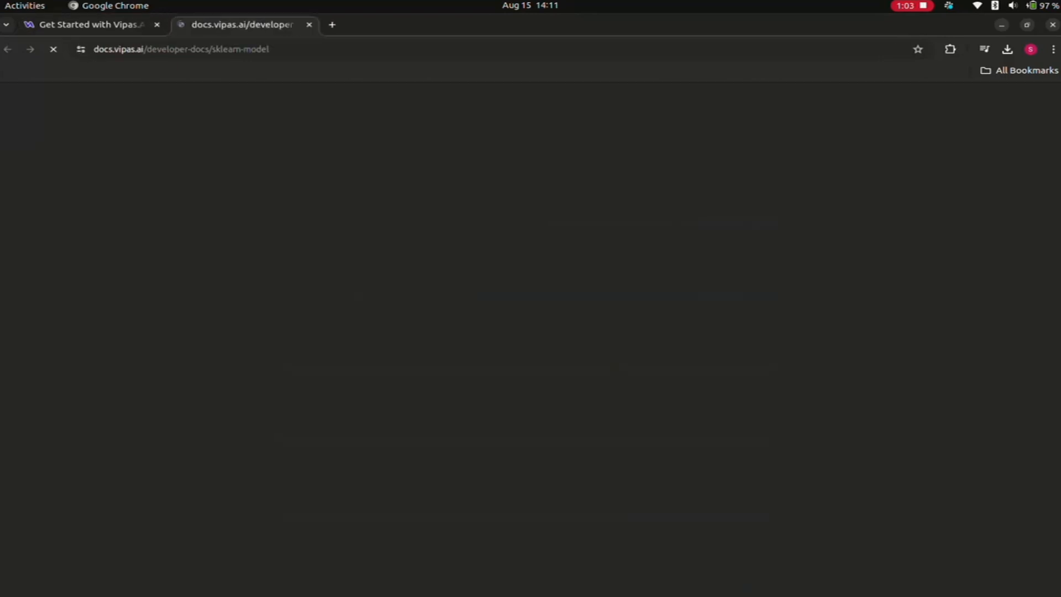
scroll(424, 245, "down", 3)
scroll(528, 332, "up", 3)
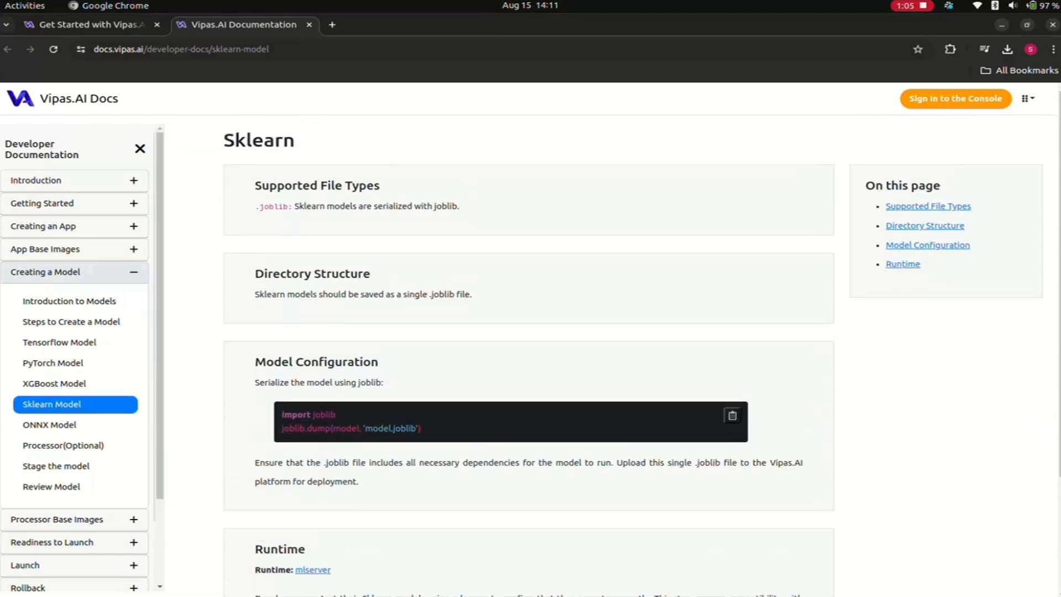
left_click(92, 25)
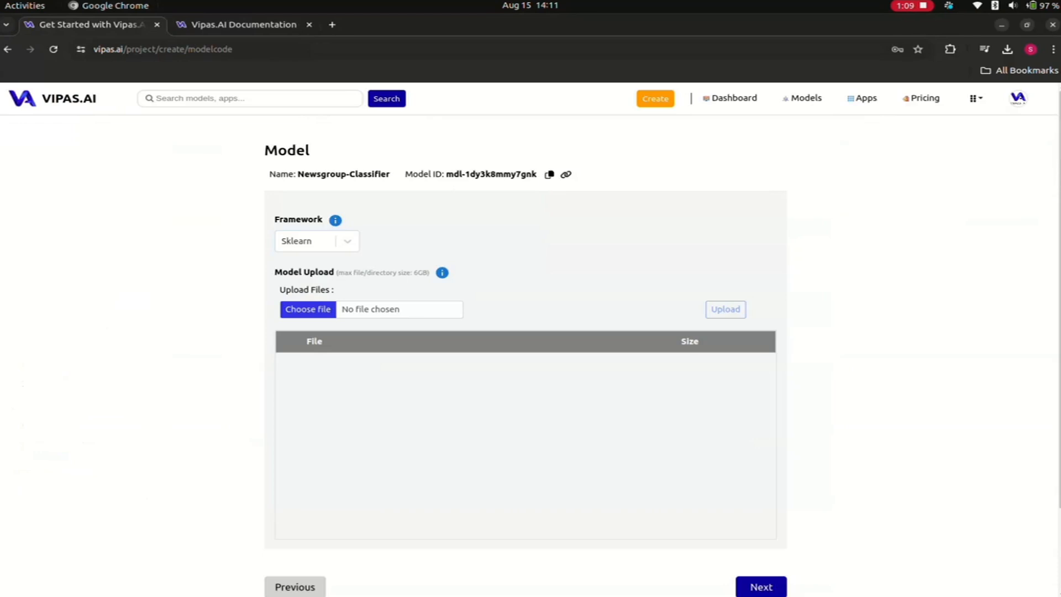
- Upload newsgroups_text_classifier.joblib from the Sklearn Model folder as the model file
left_click(308, 309)
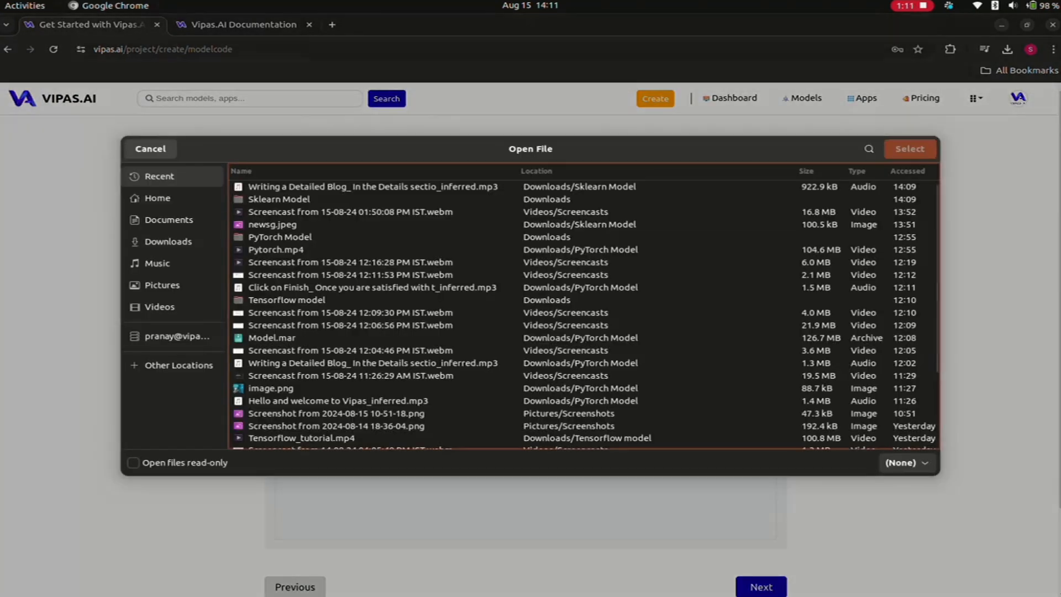
double_click(279, 200)
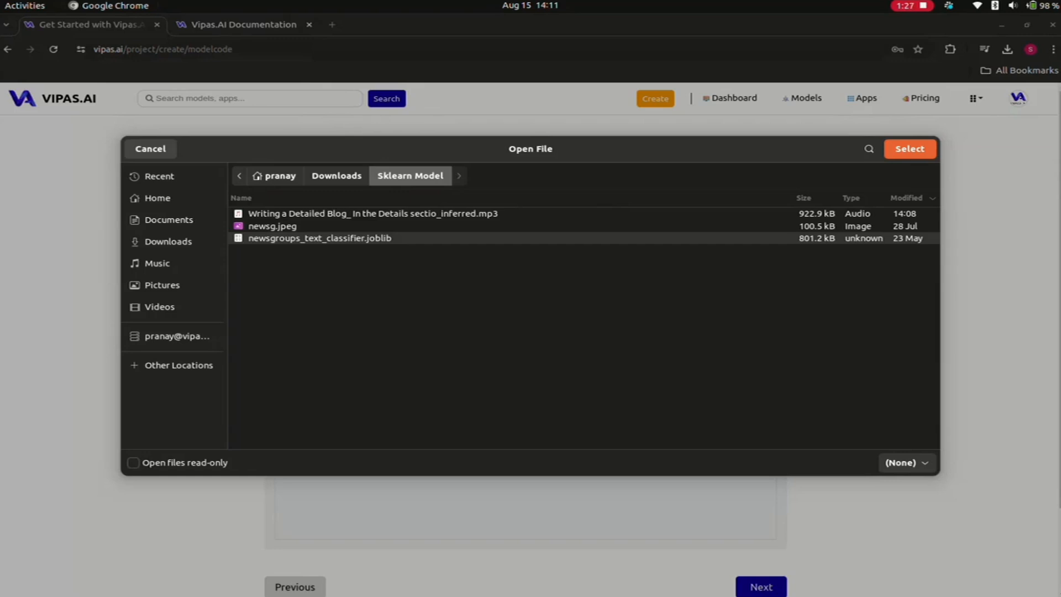
double_click(320, 238)
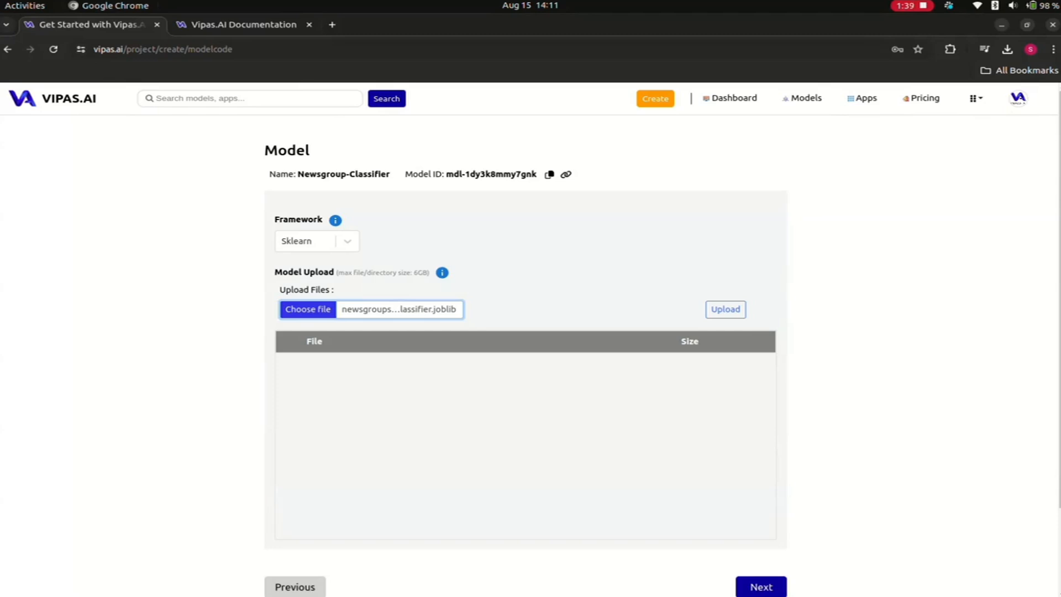
key("Tab")
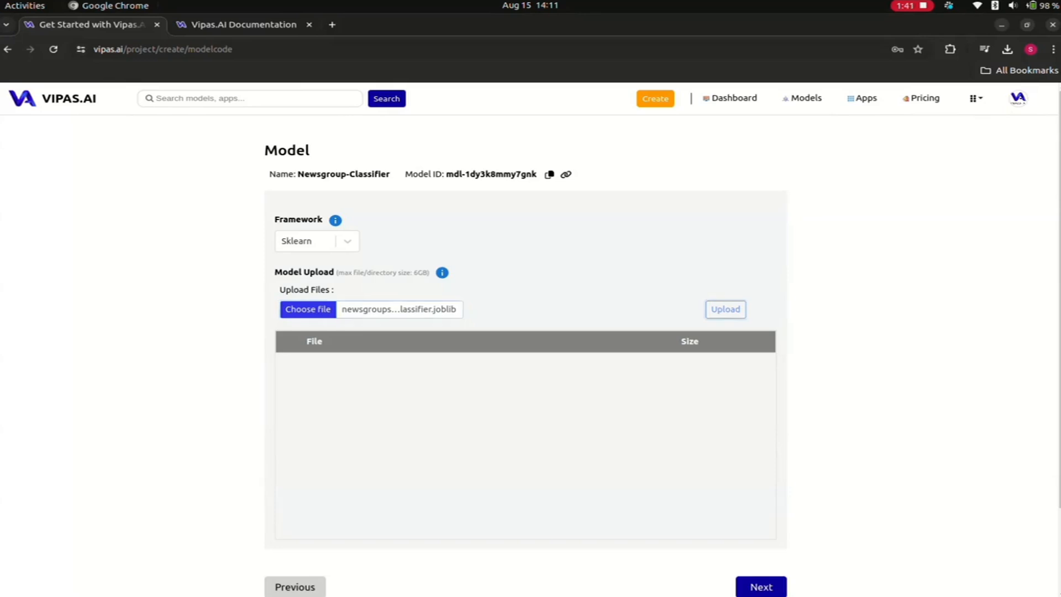
key("Return")
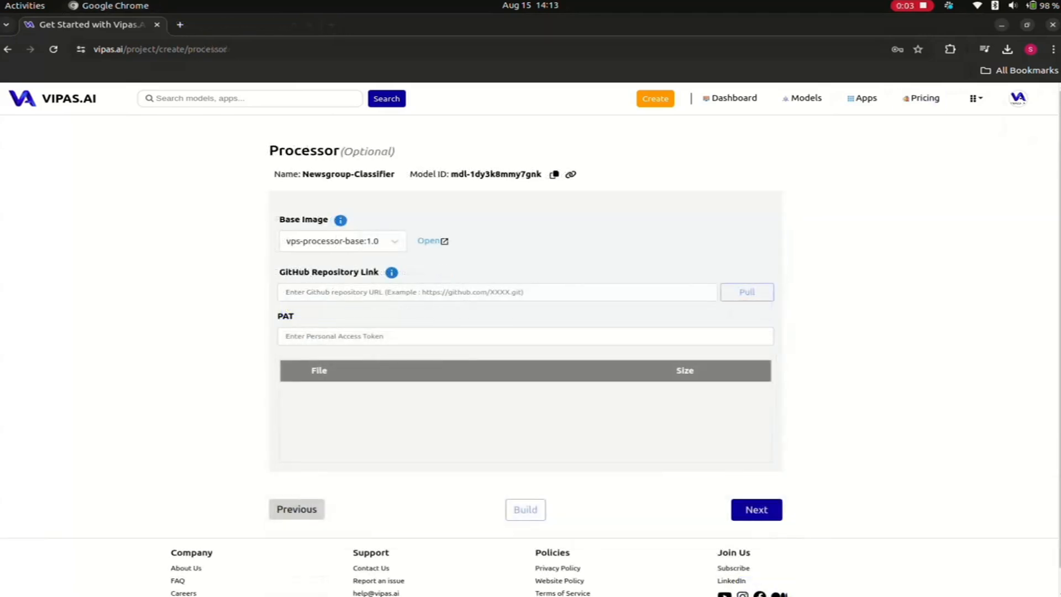
- View the example processor.py on GitHub in a separate browser tab, and return to the Processor page
key("ctrl+t")
type("https://github.com/pranay-vipas/Processor/blob/main/processor.py")
key("Return")
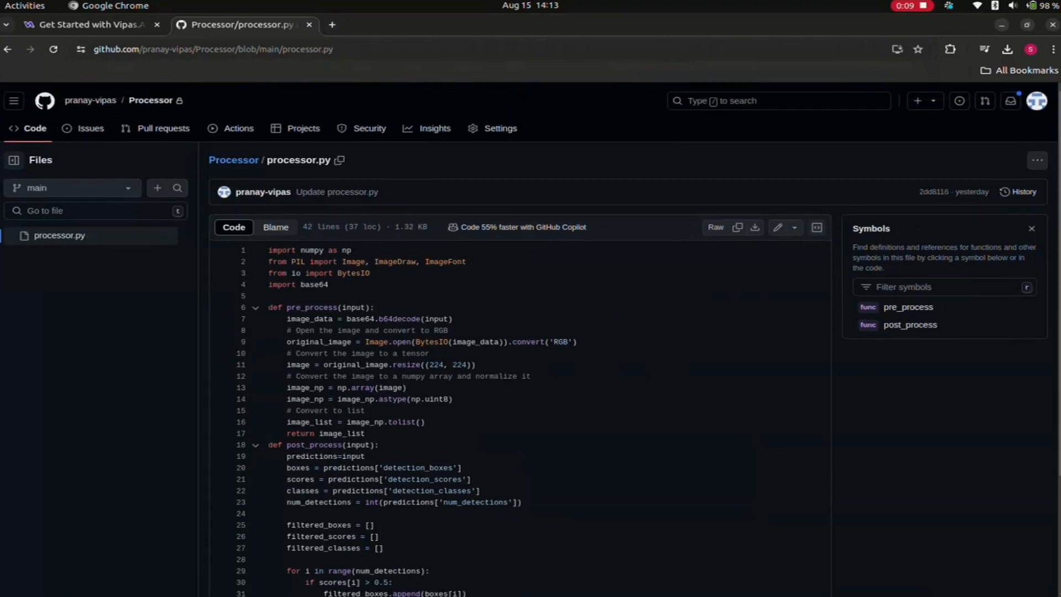
scroll(530, 337, "down", 3)
left_click(83, 25)
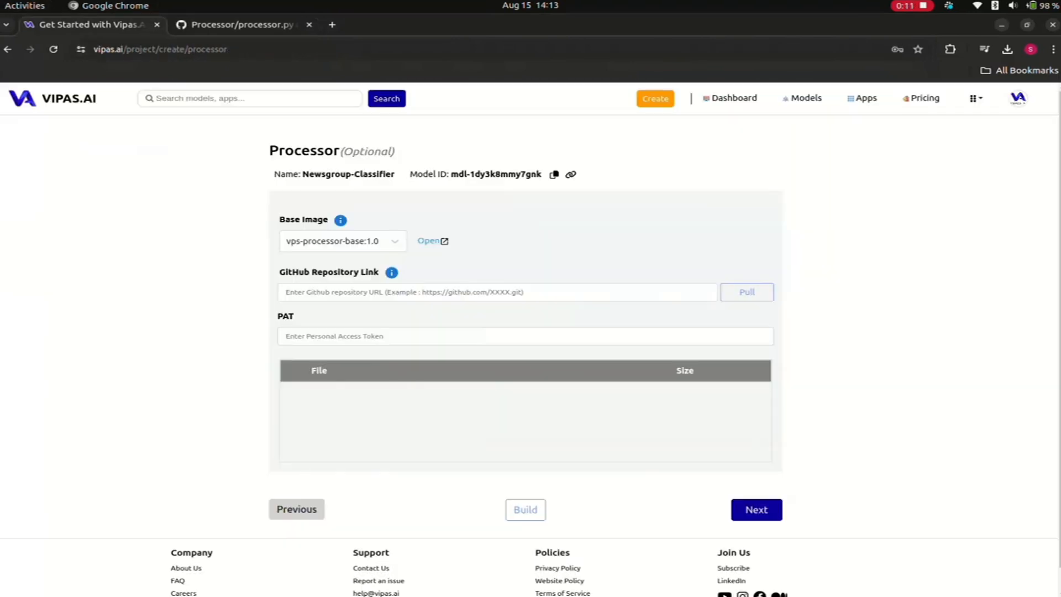
- Check the available processor base images and view the Docker Hub tags of vps-processor-base, returning to the Processor page
left_click(287, 241)
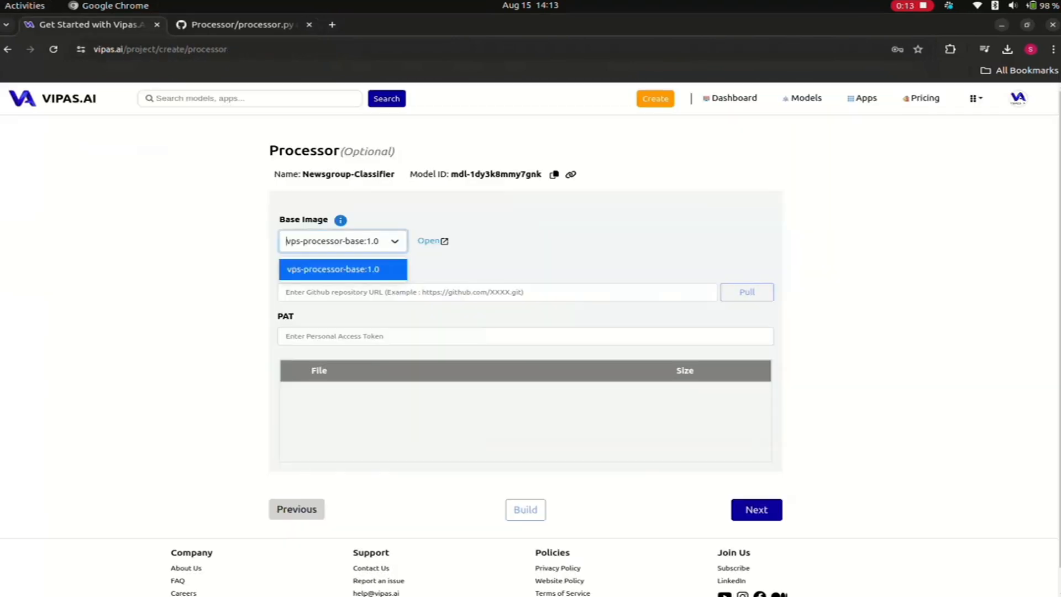
key("Escape")
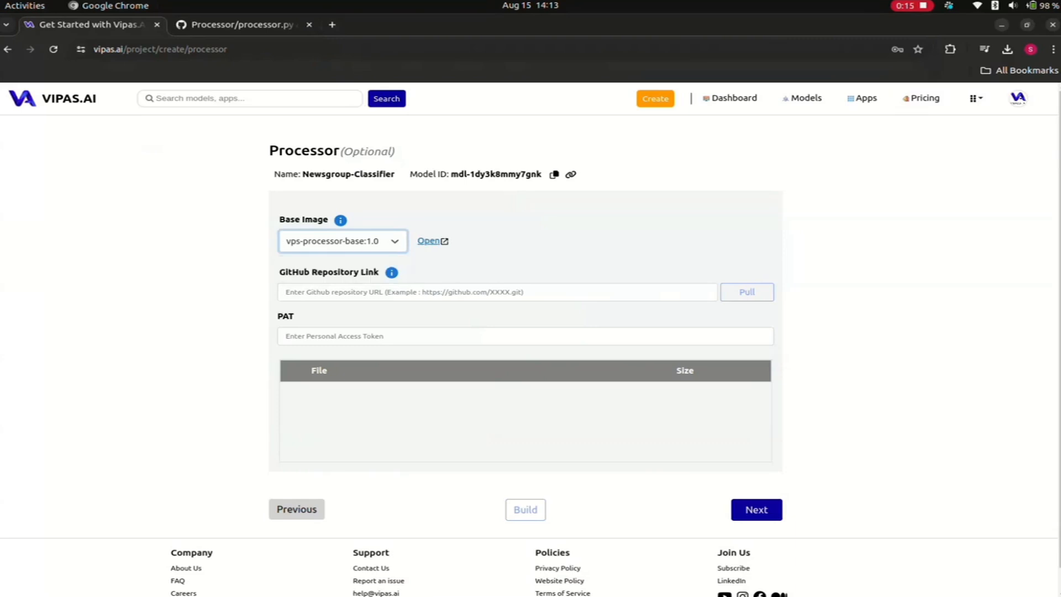
left_click(429, 241)
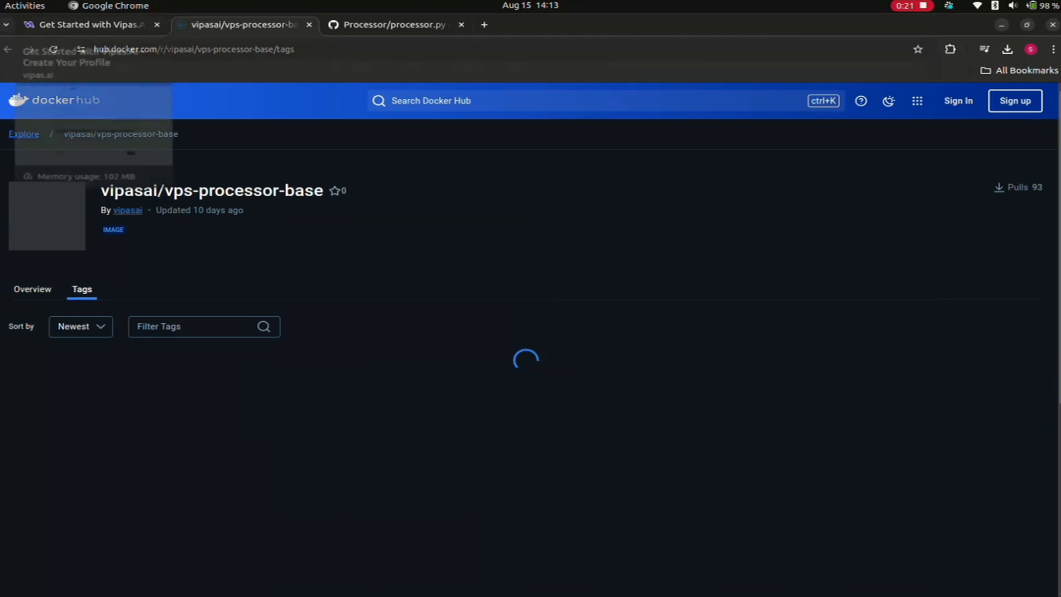
left_click(88, 24)
- Copy the Processor.git repository URL from the text editor notes into the Processor page's GitHub Repository Link
key("alt+Tab")
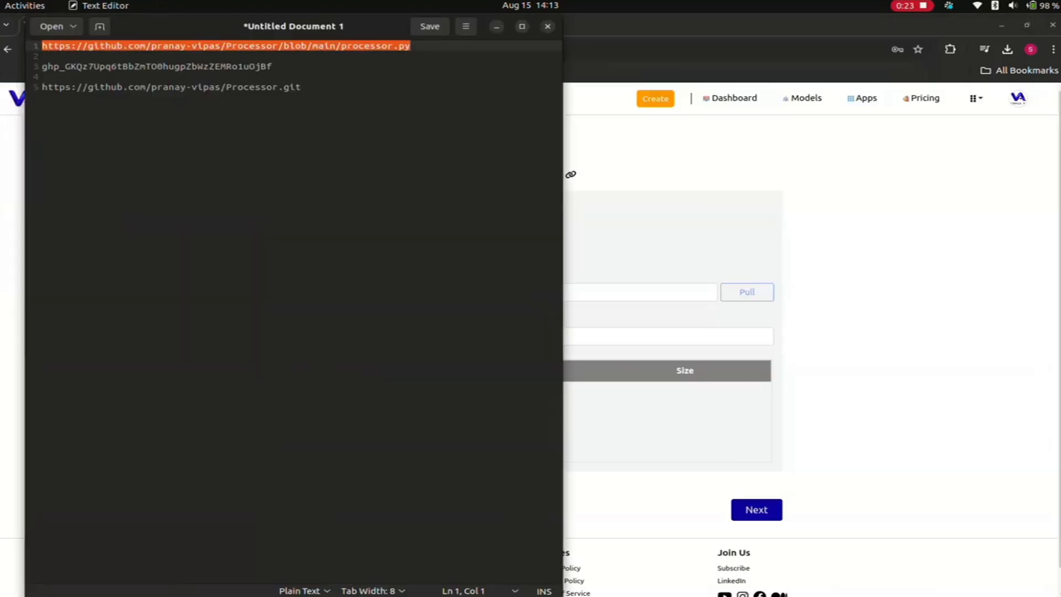
key("ctrl+End")
key("shift+Home")
key("ctrl+c")
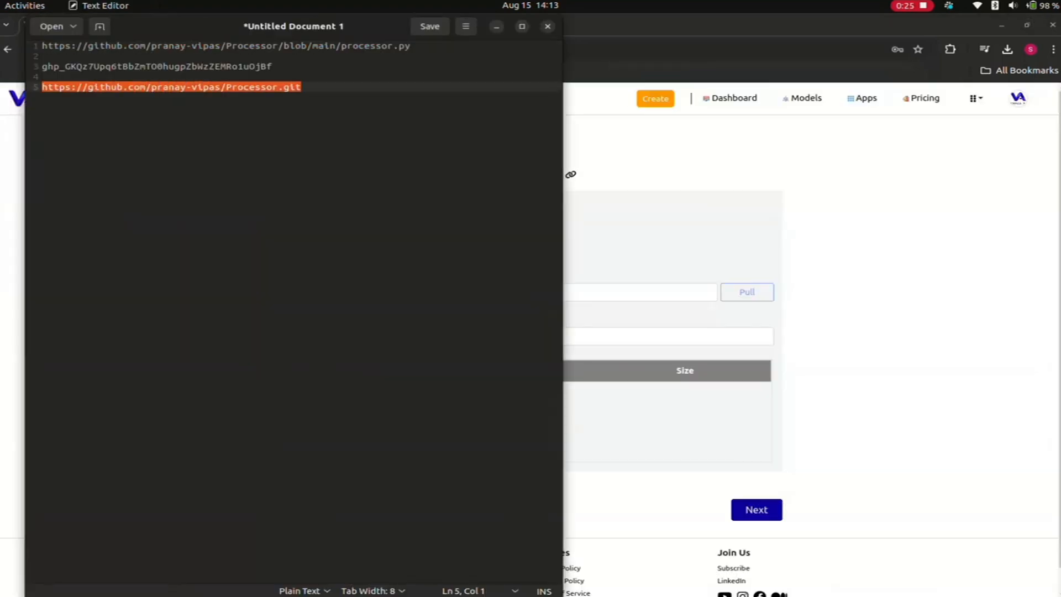
key("alt+Tab")
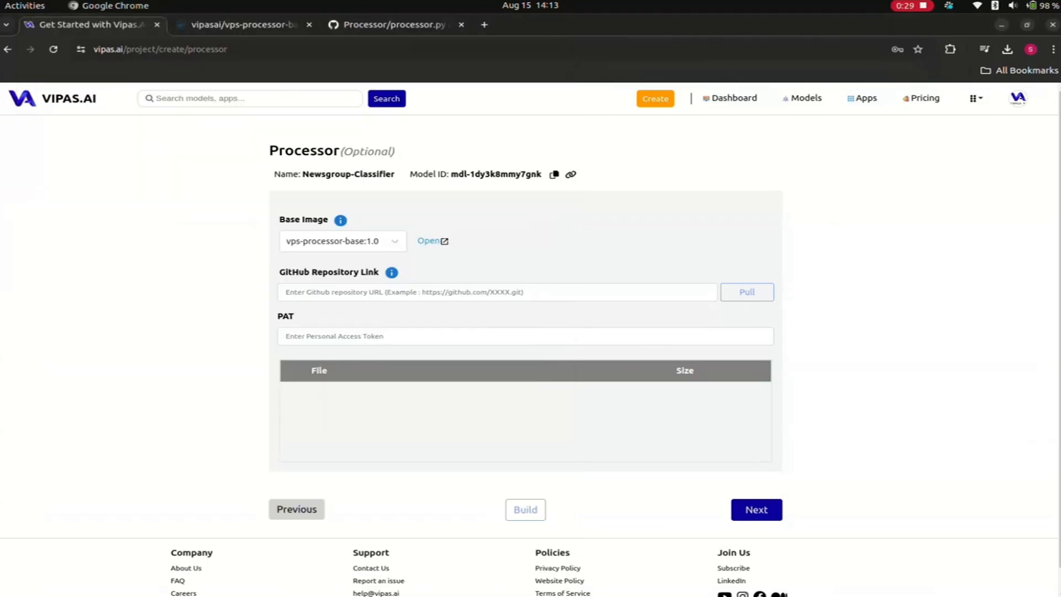
key("ctrl+v")
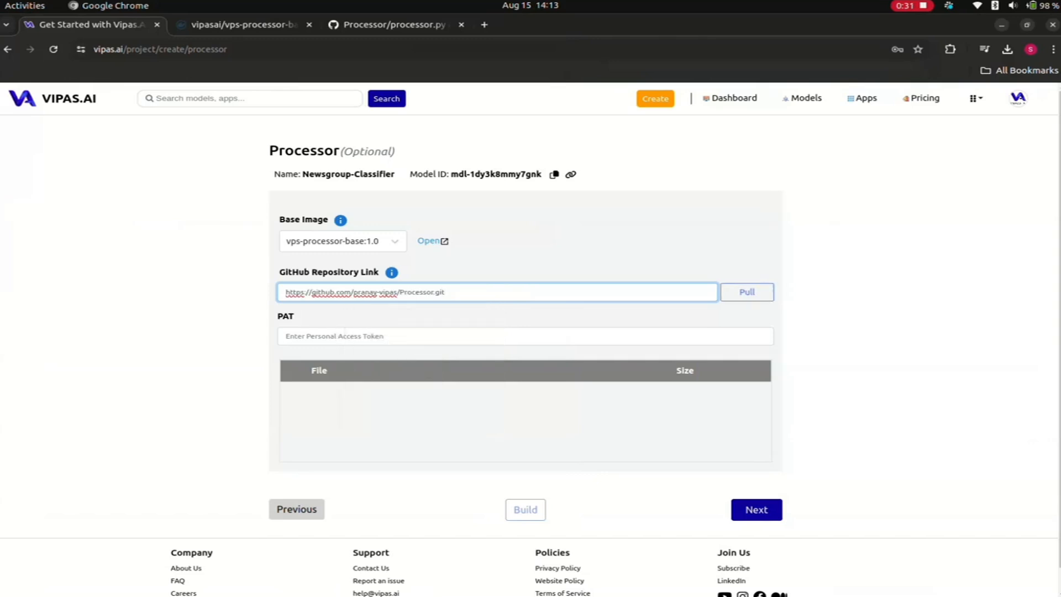
- Copy the GitHub personal access token from the text editor notes into the Processor page's PAT field and pull the repository
key("alt+Tab")
triple_click(157, 66)
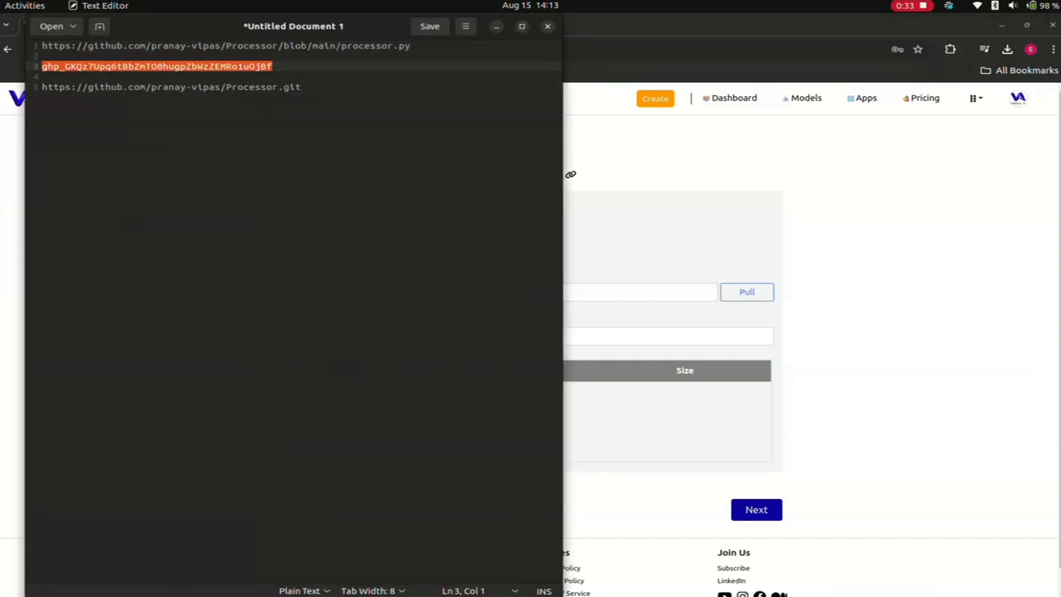
key("alt+Tab")
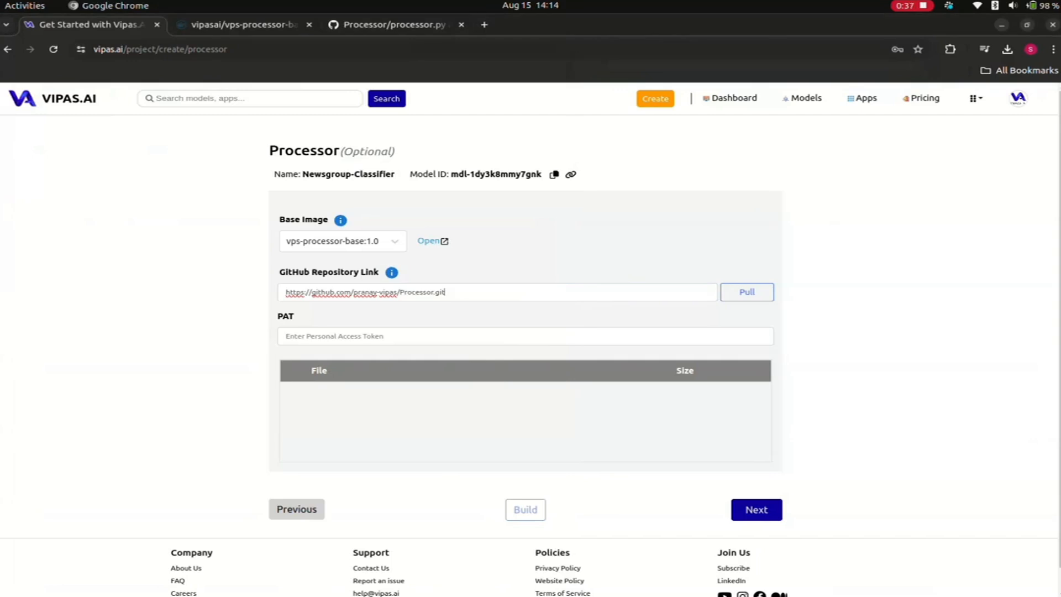
left_click(526, 337)
key("ctrl+v")
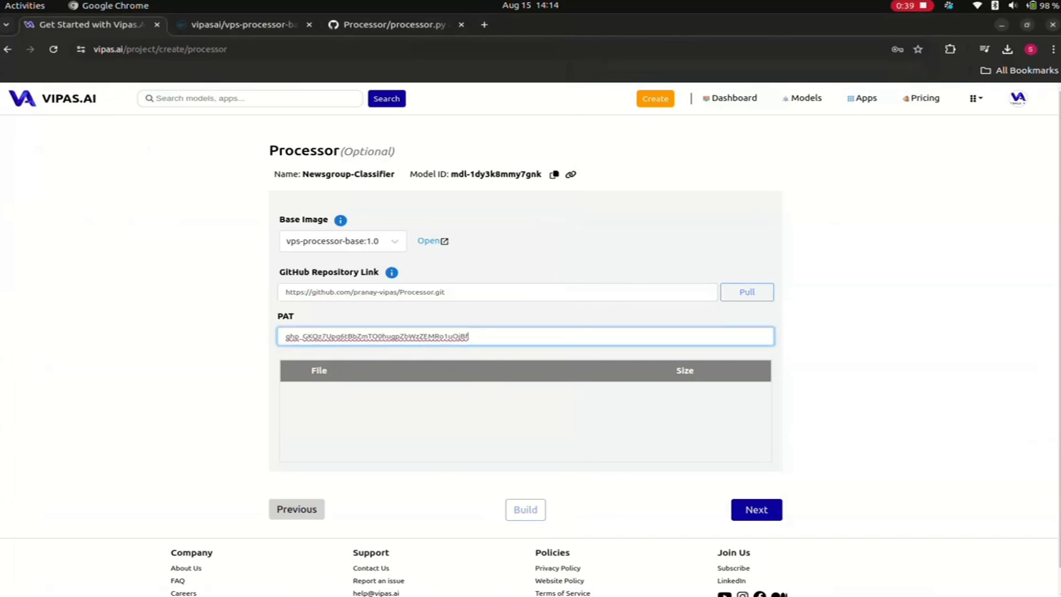
left_click(748, 292)
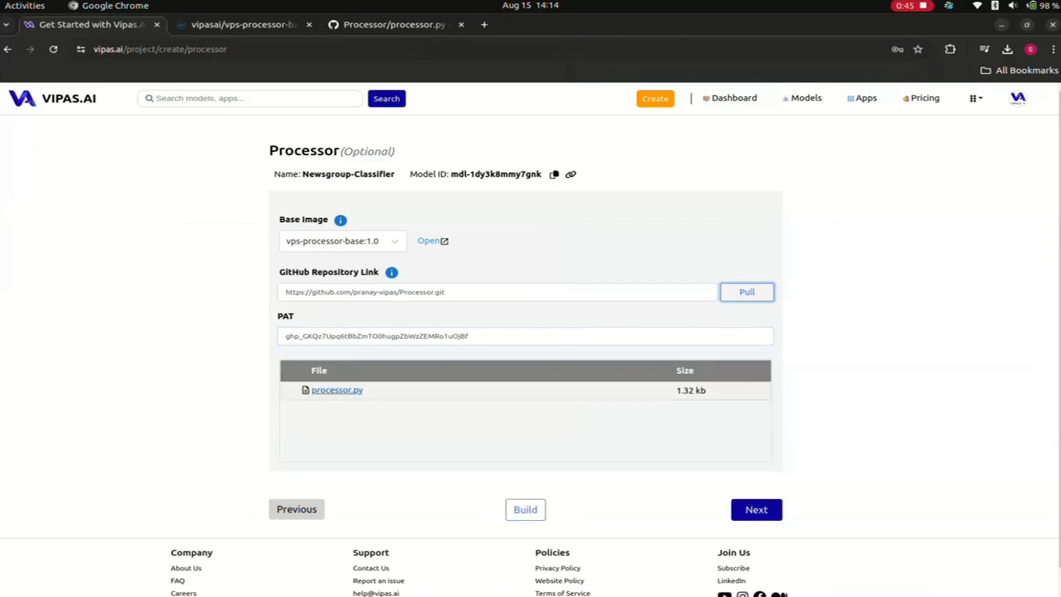
- Check the code of the pulled processor.py, then build the processor and continue to the project review
left_click(337, 391)
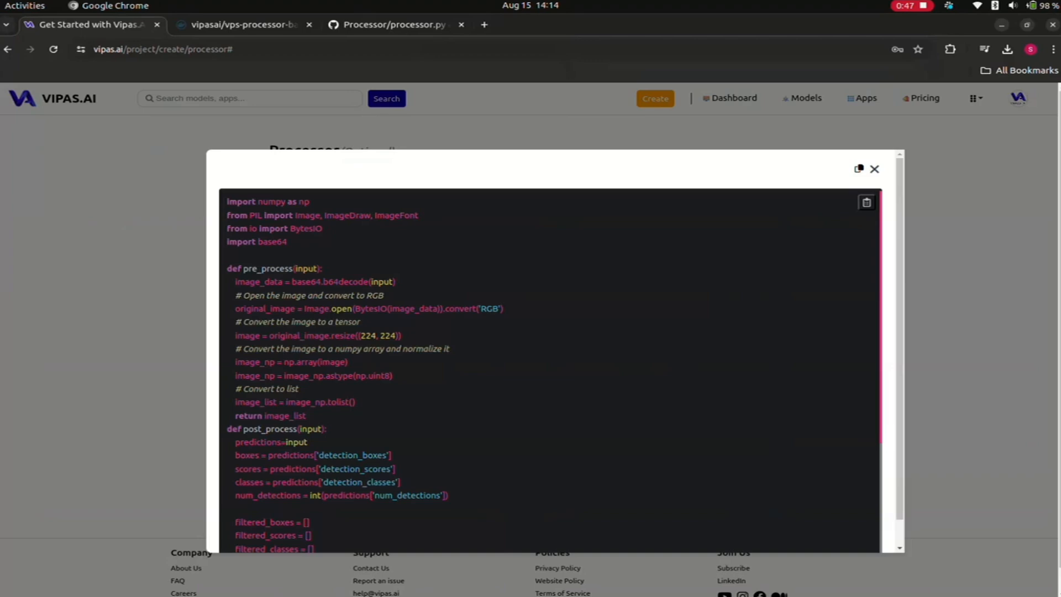
scroll(550, 370, "down", 8)
scroll(550, 370, "up", 3)
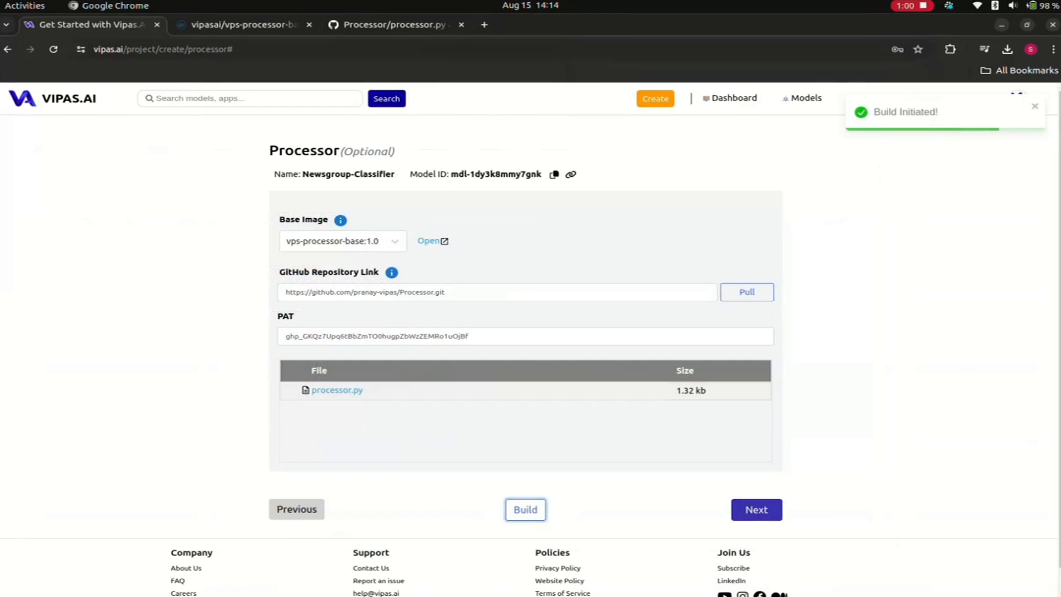
left_click(756, 509)
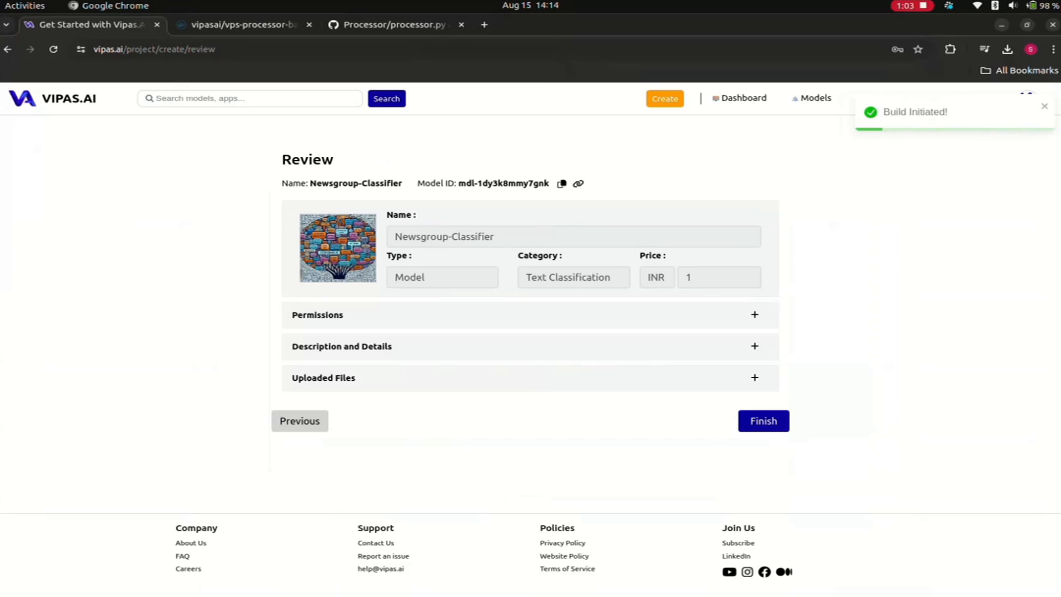
- Check the project's permissions, description and details, and uploaded files in the review, and finish creating the project
left_click(754, 315)
left_click(753, 314)
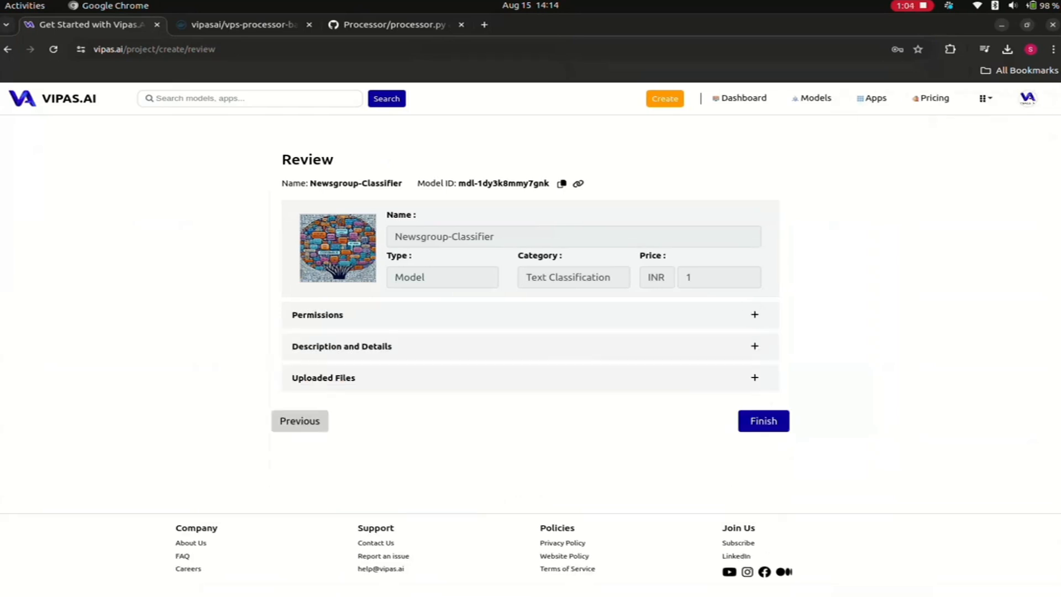
left_click(754, 377)
left_click(748, 377)
left_click(754, 346)
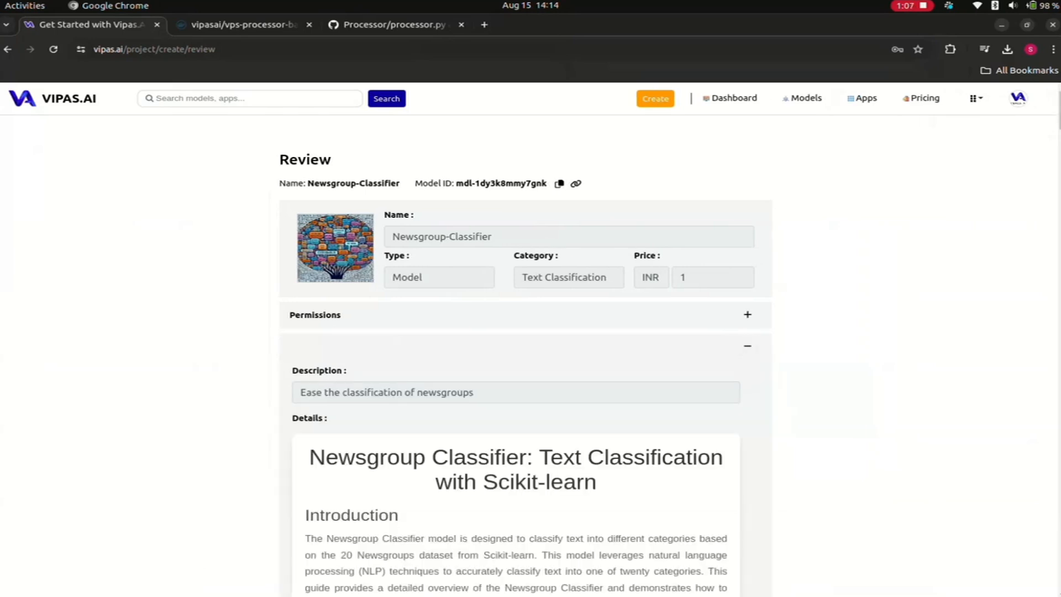
left_click(747, 346)
left_click(755, 314)
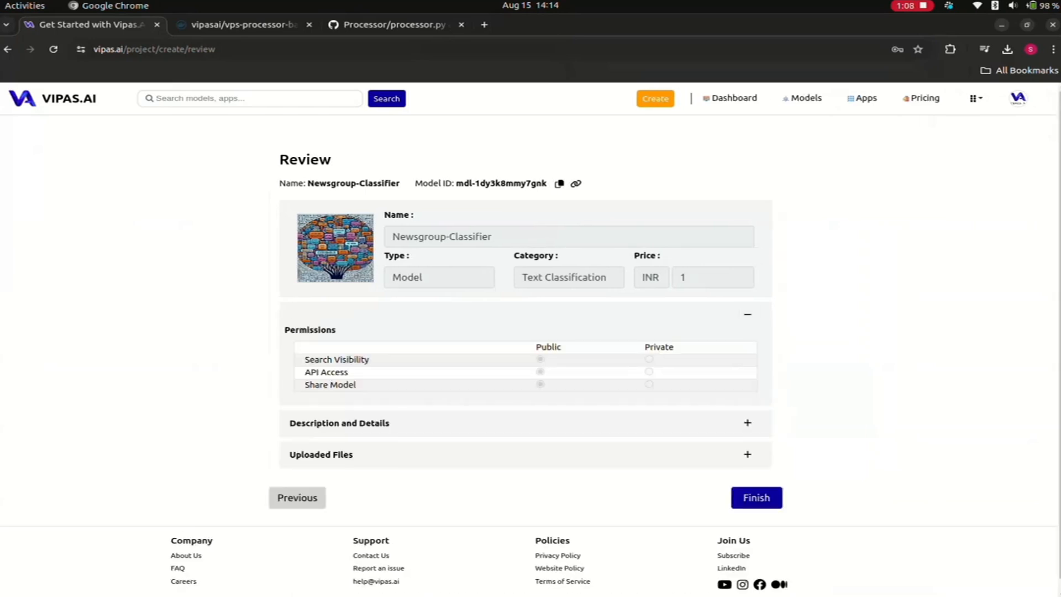
left_click(755, 314)
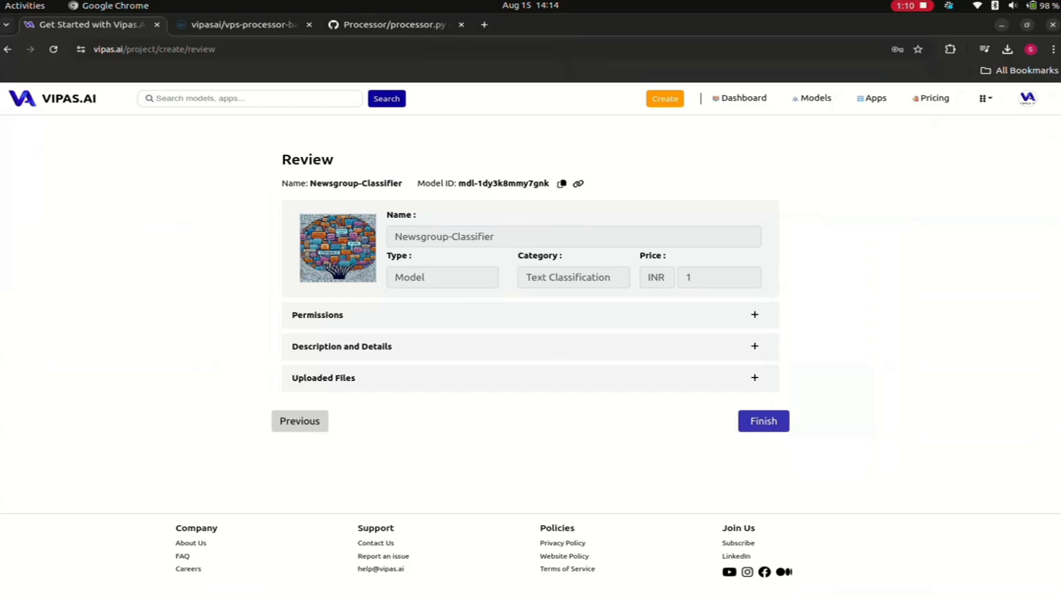
left_click(763, 421)
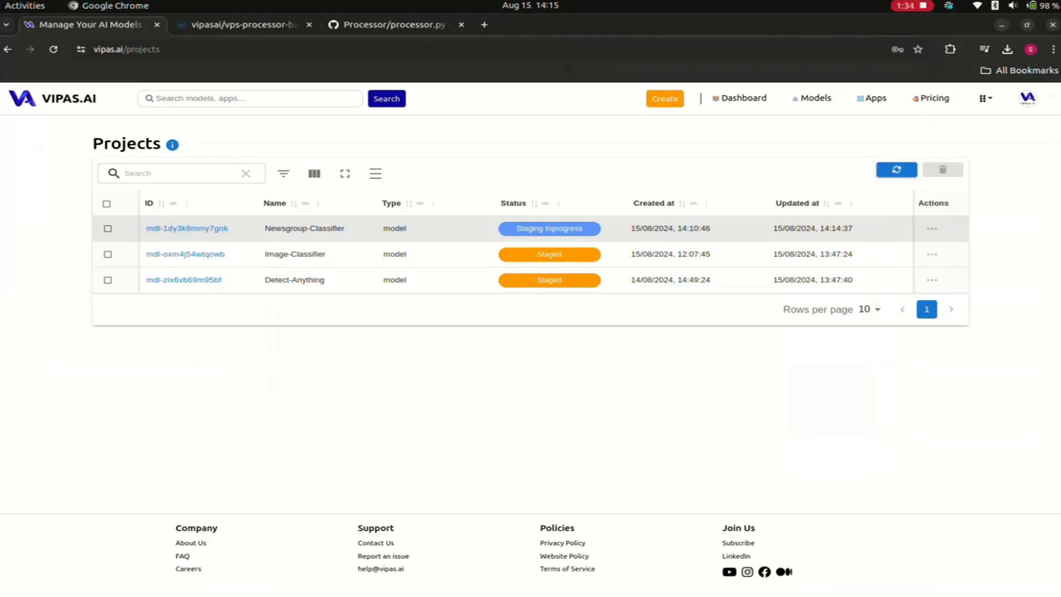
- Refresh the Projects list and check the Newsgroup-Classifier's model and processor build status, returning to the list
left_click(896, 170)
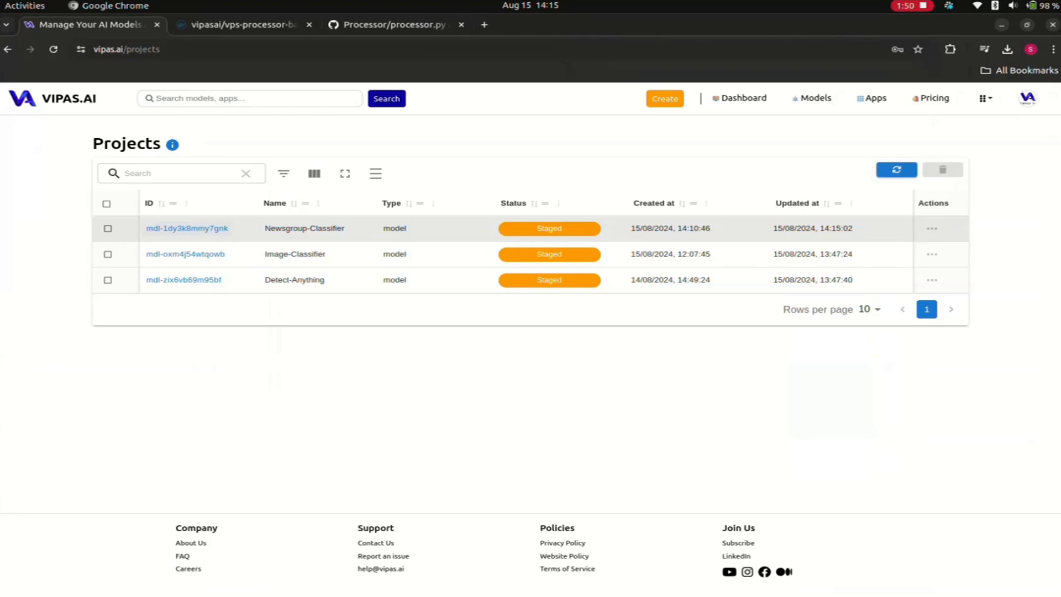
left_click(186, 228)
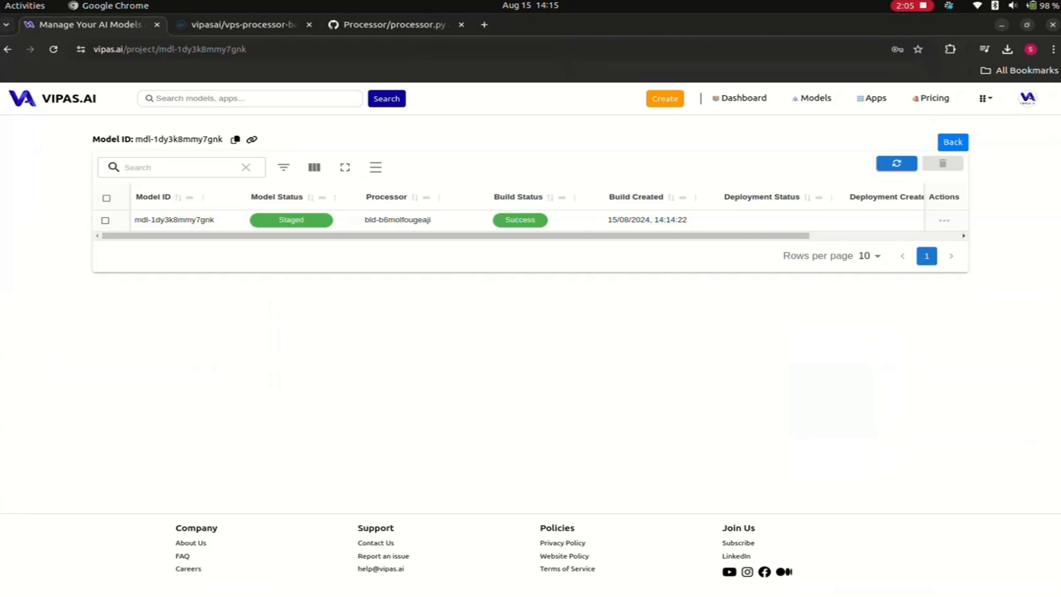
left_click(953, 142)
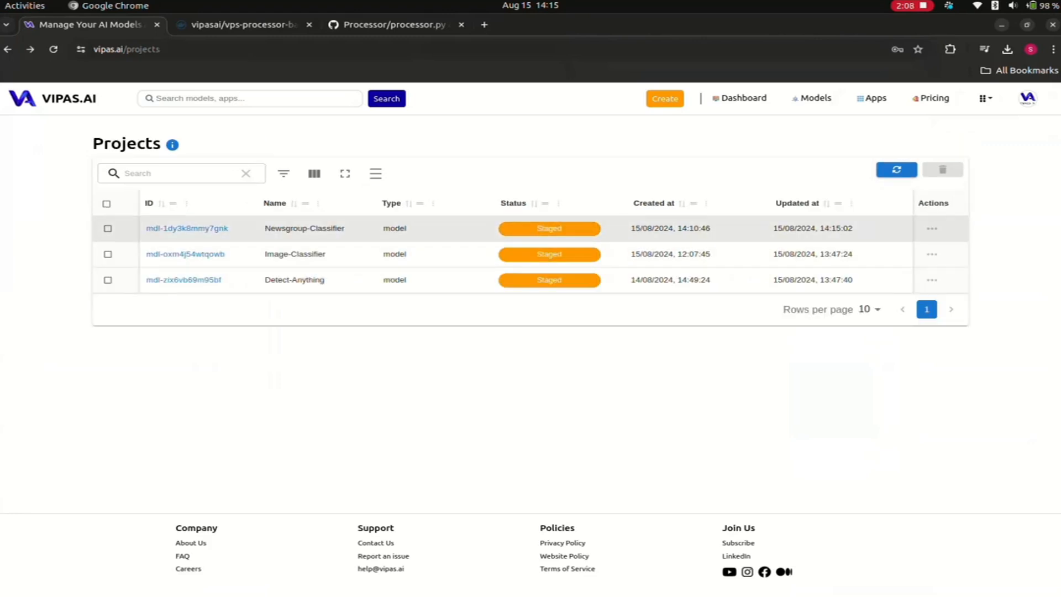
- Open the reports of the Newsgroup-Classifier project and view the model's Security_Test_Report.txt
left_click(932, 228)
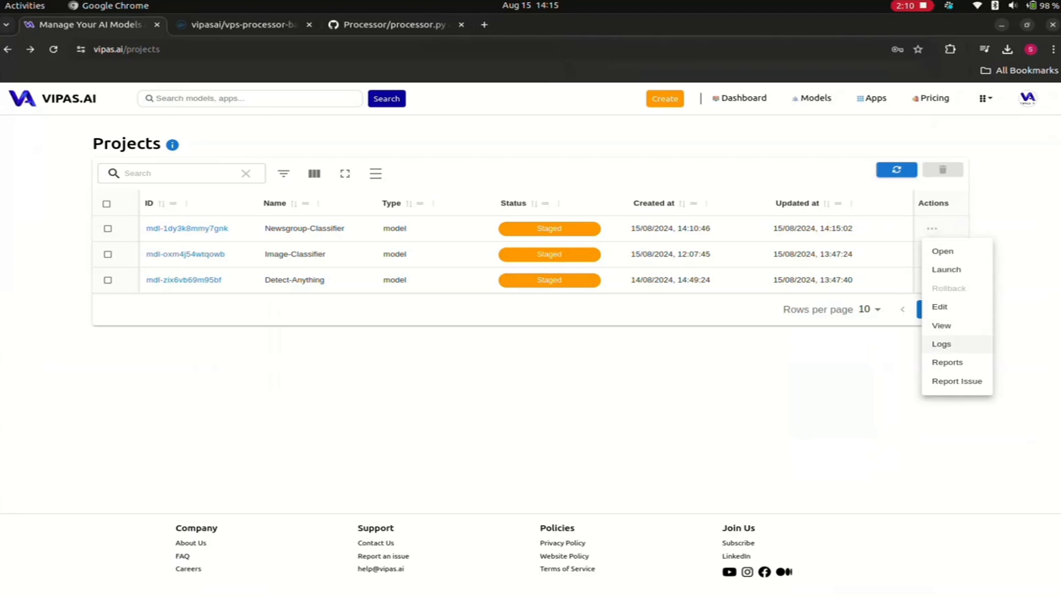
left_click(951, 362)
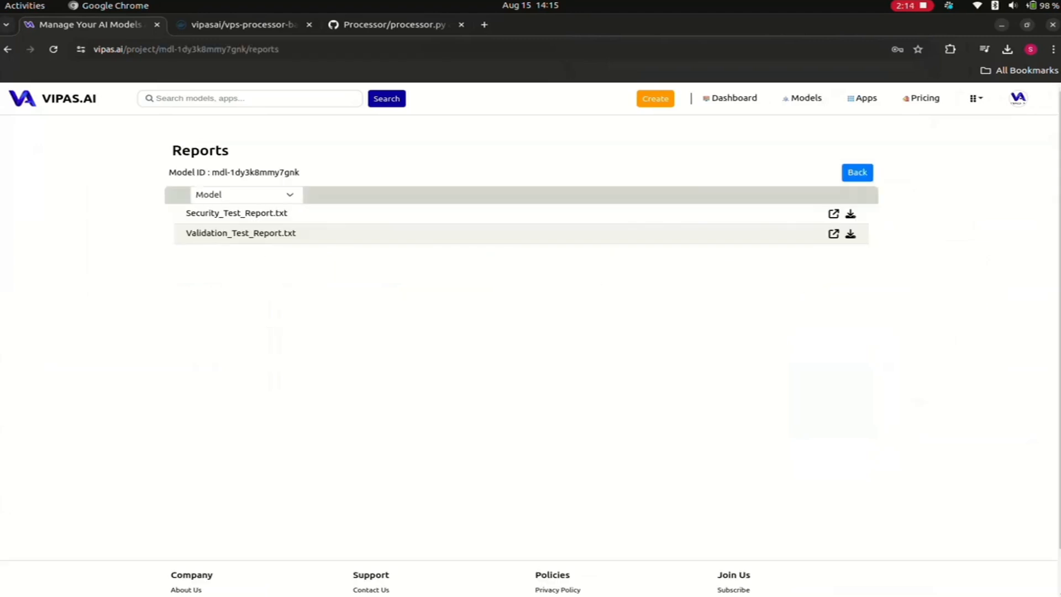
left_click(833, 213)
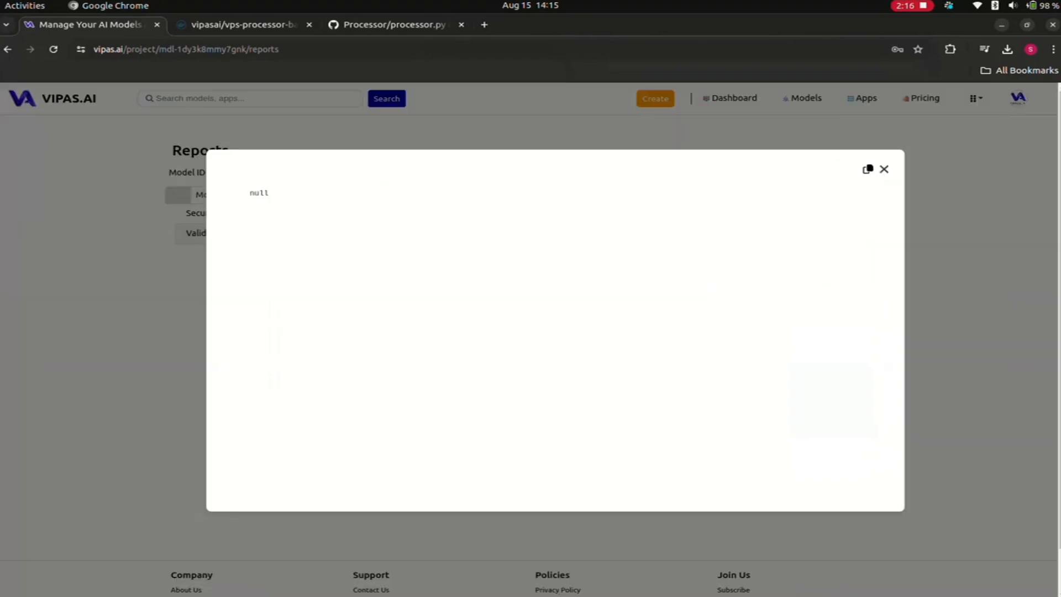
left_click(884, 169)
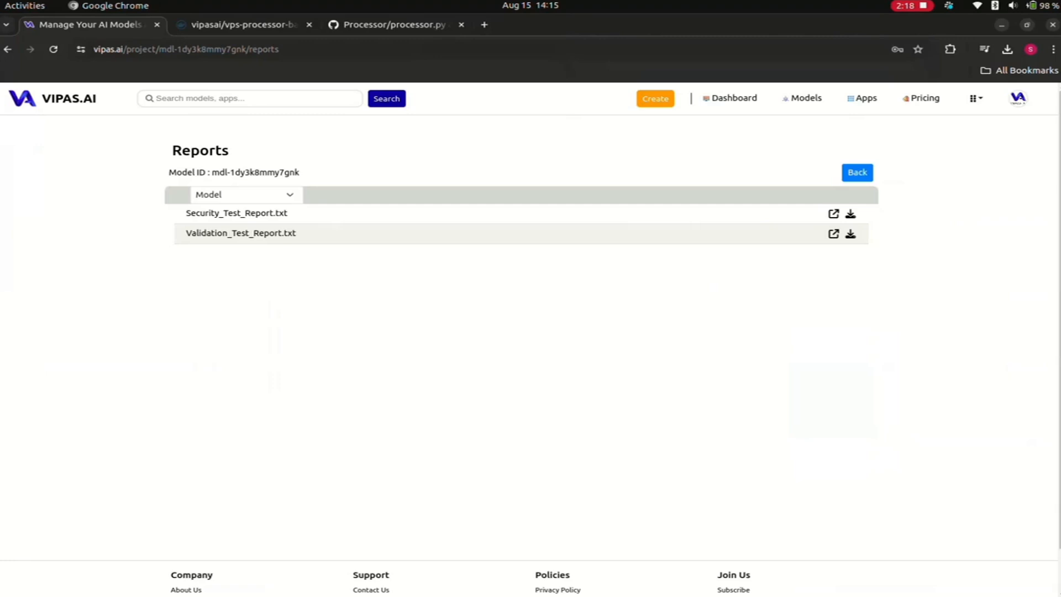
- Switch the reports to Processor, view its security and validation test reports, and return to the Projects list
left_click(246, 195)
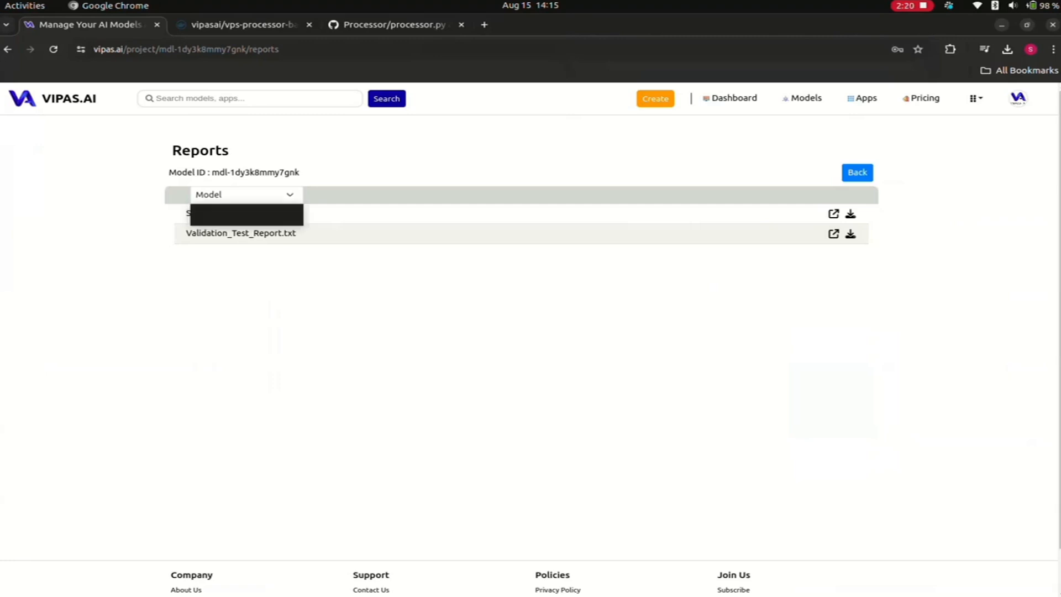
key("Down")
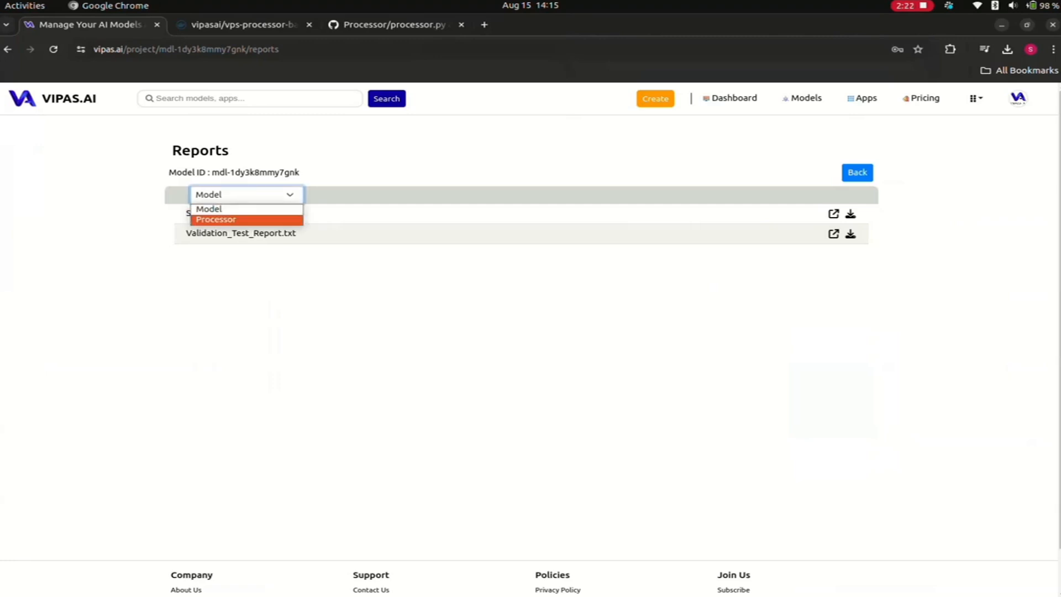
key("Return")
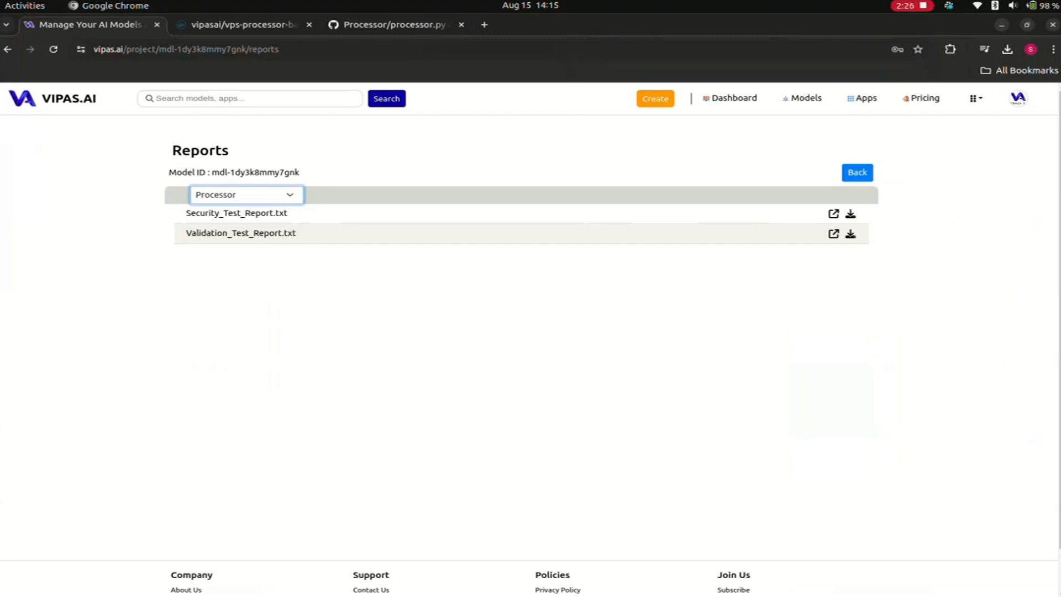
left_click(834, 214)
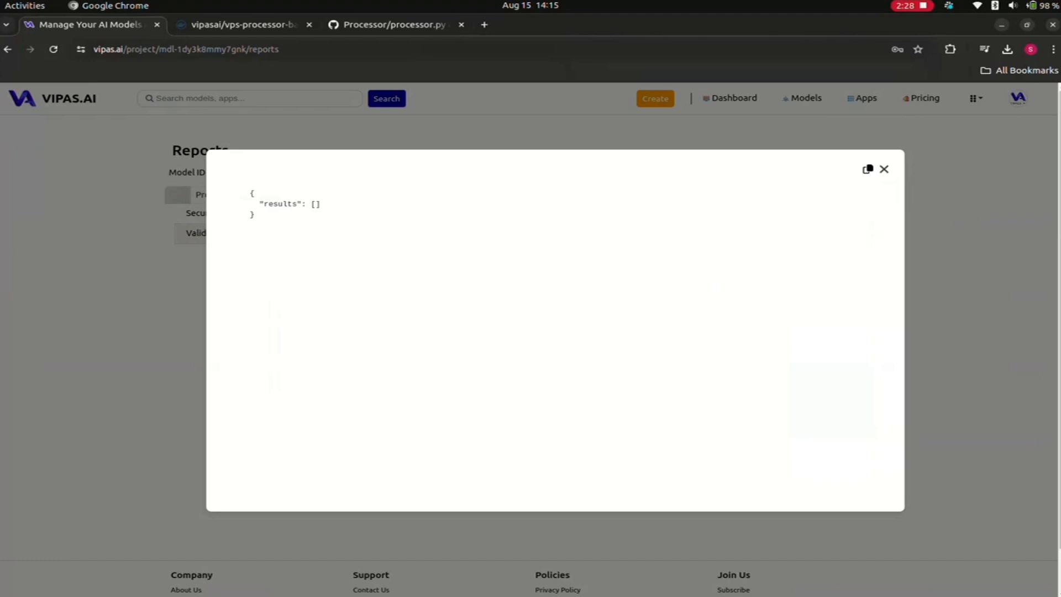
left_click(884, 169)
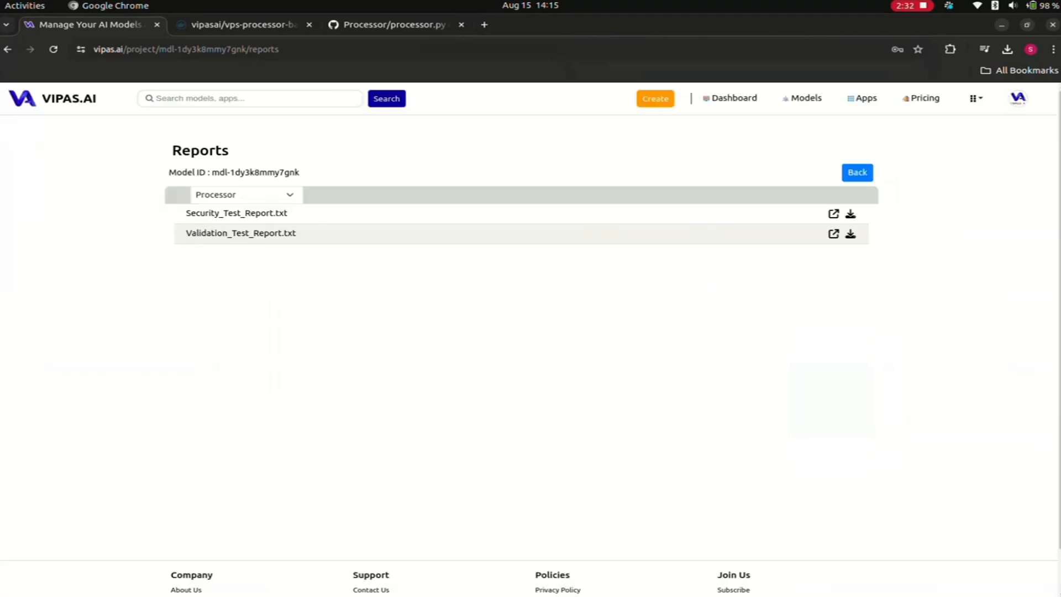
left_click(834, 234)
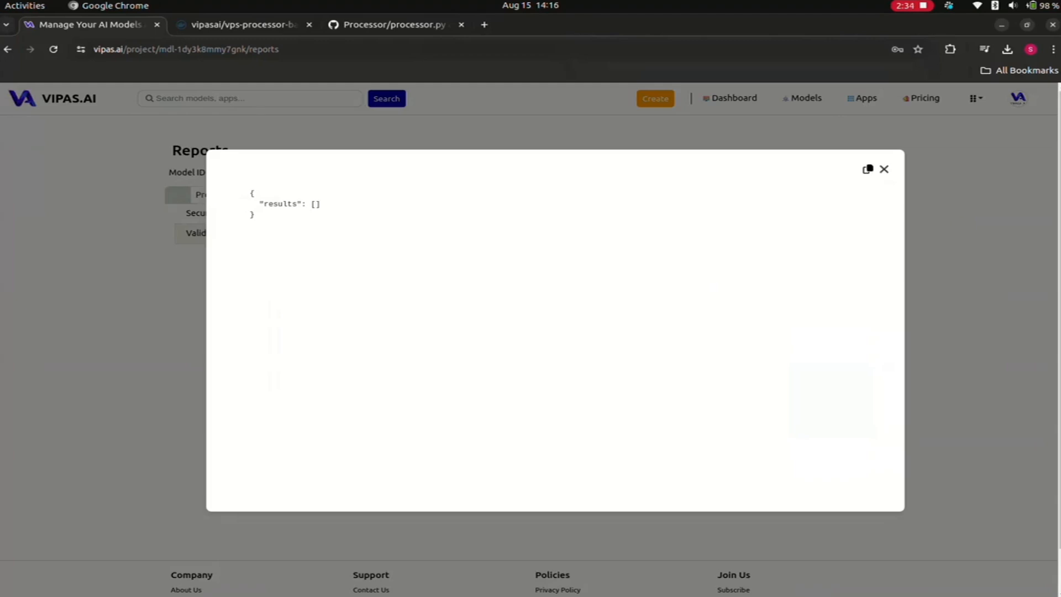
left_click(885, 169)
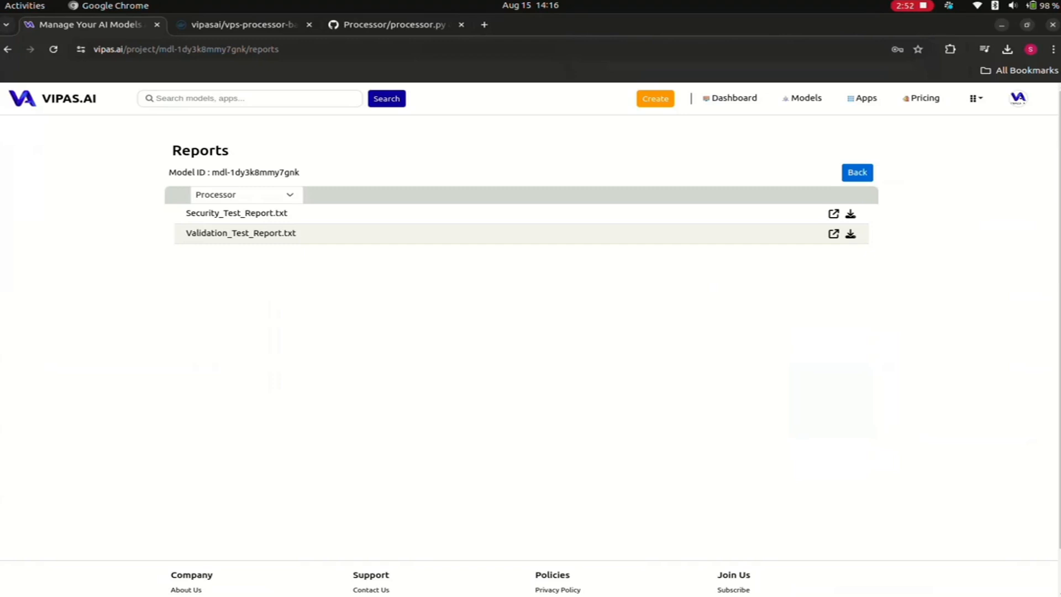
key("alt+Left")
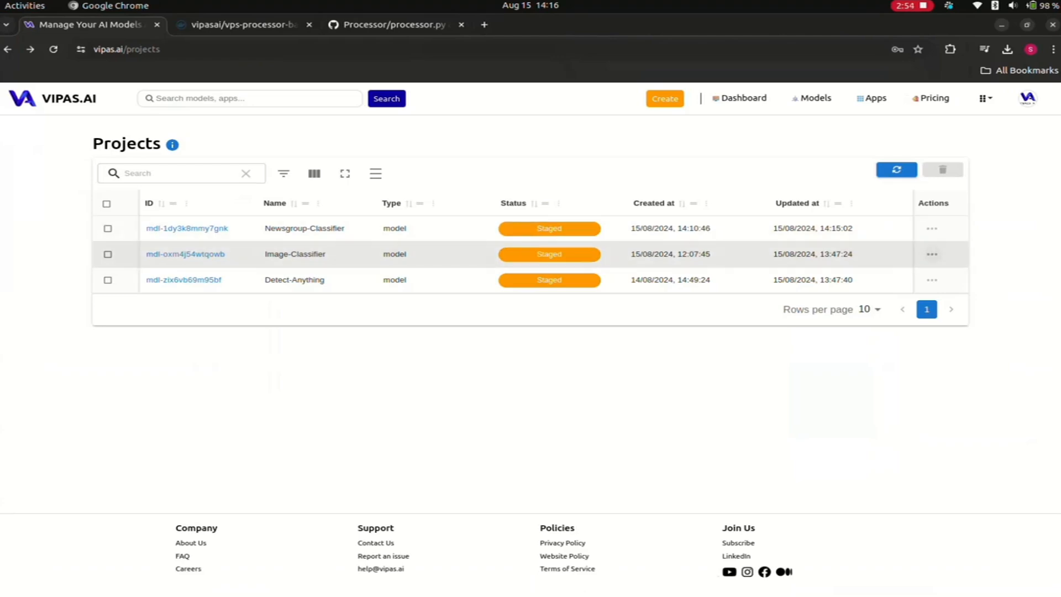
- Open the Newsgroup-Classifier project for editing and set its price to INR 2
left_click(932, 229)
left_click(939, 307)
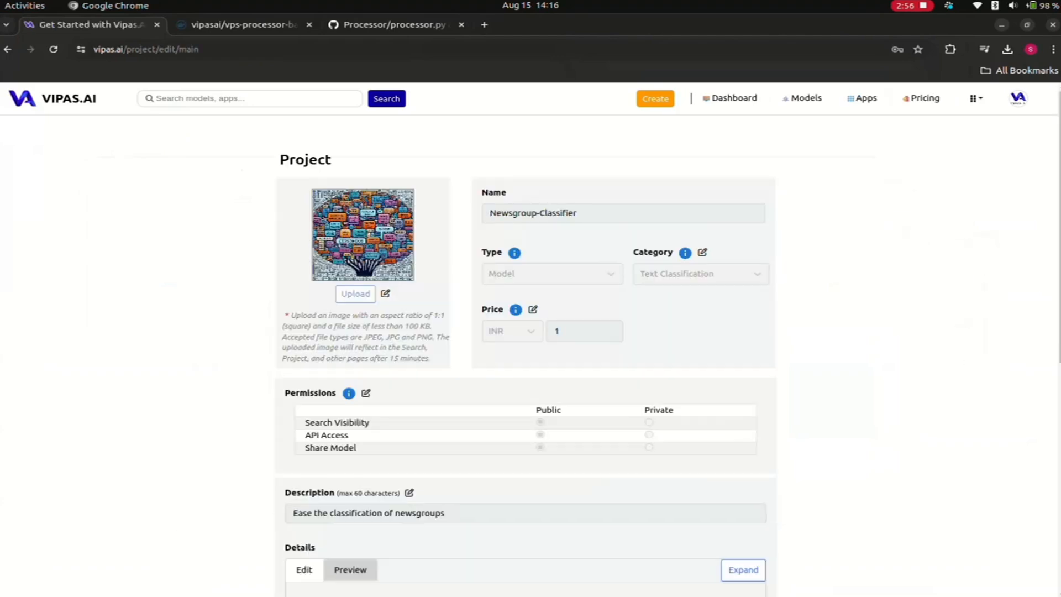
scroll(525, 331, "down", 5)
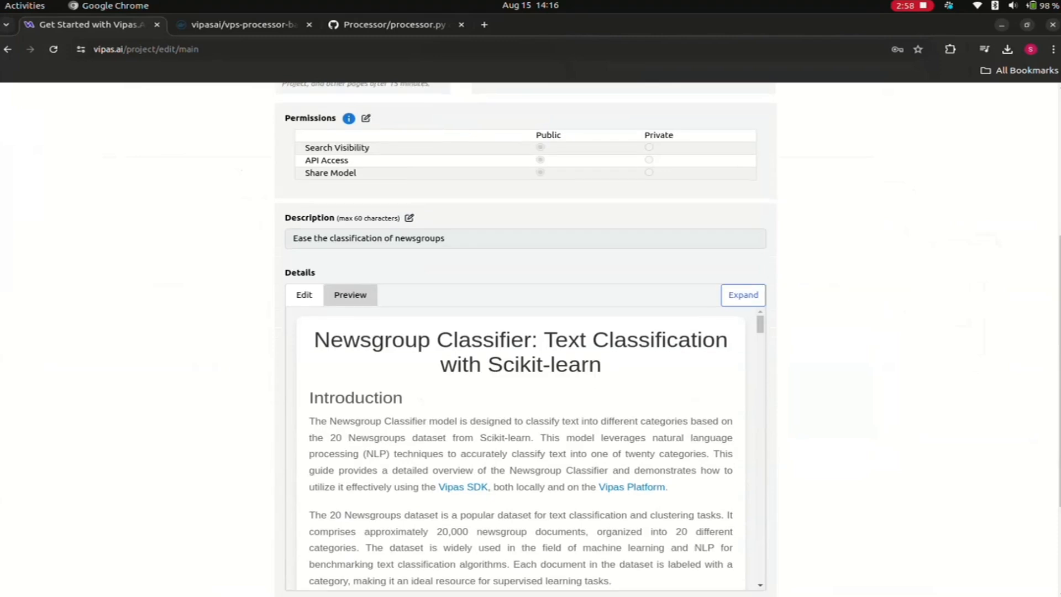
scroll(525, 331, "up", 5)
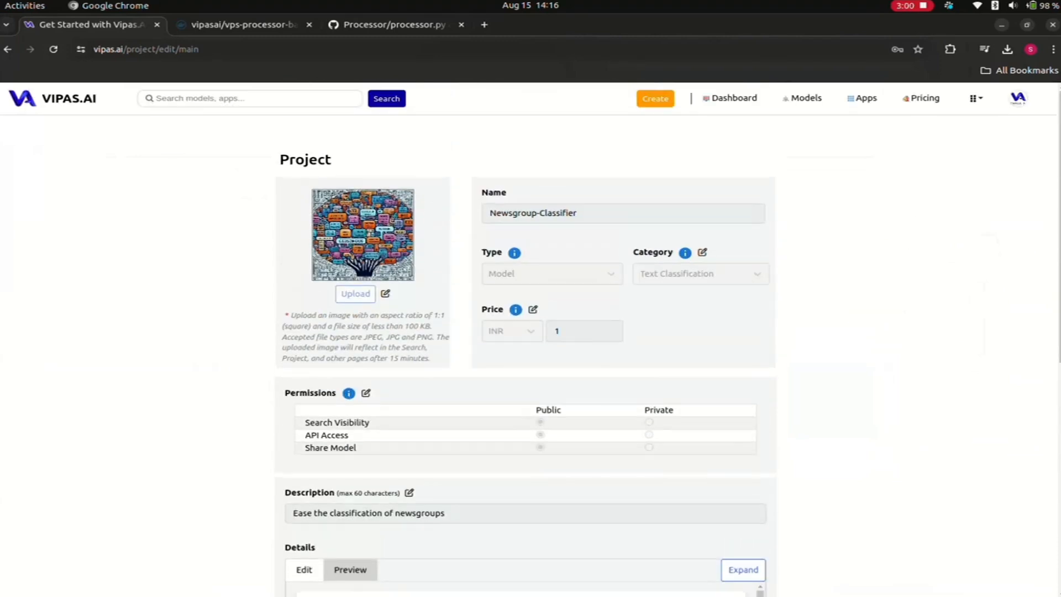
left_click(533, 309)
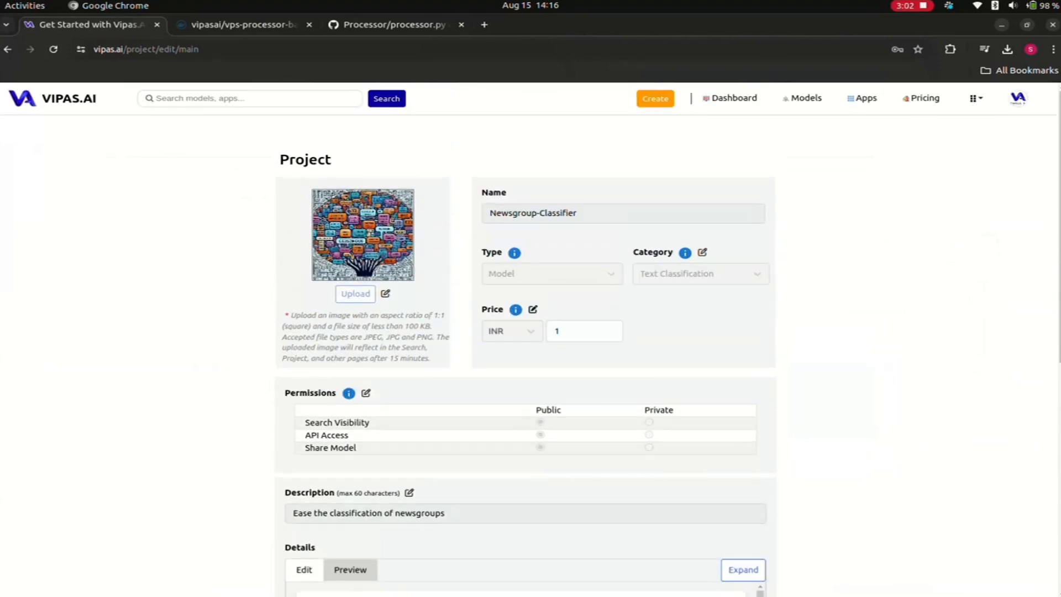
left_click(584, 331)
key("BackSpace")
type("2")
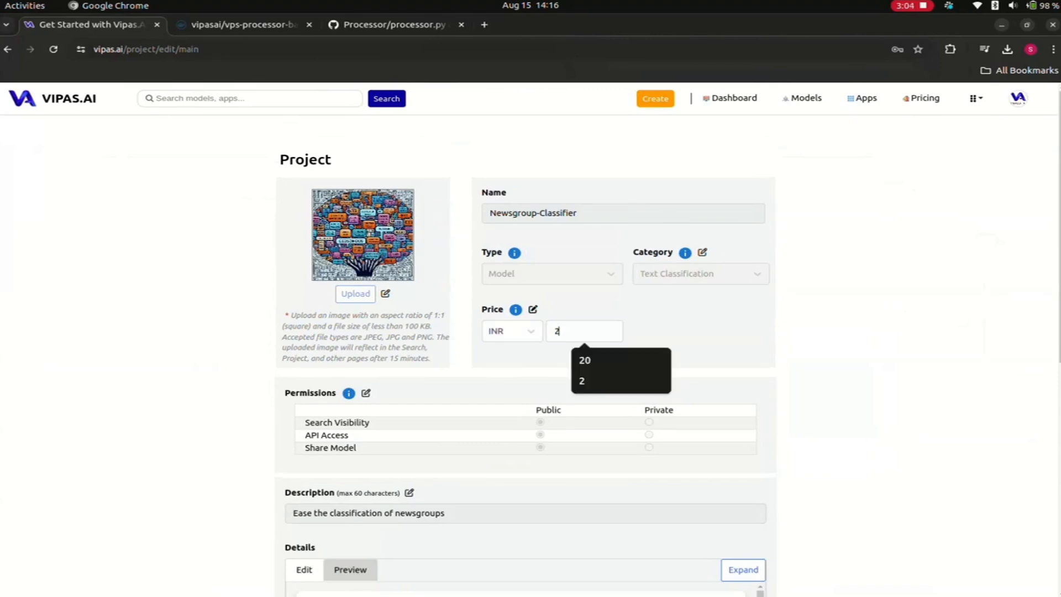
- Change the project's description to "Ease the classification of newsgroup"
scroll(525, 340, "down", 4)
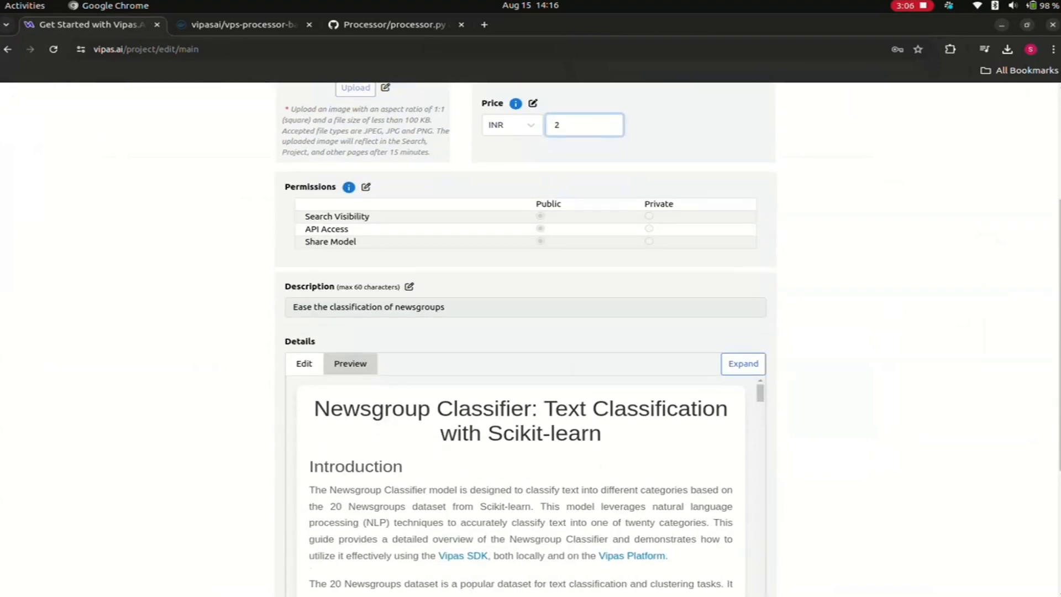
left_click(409, 287)
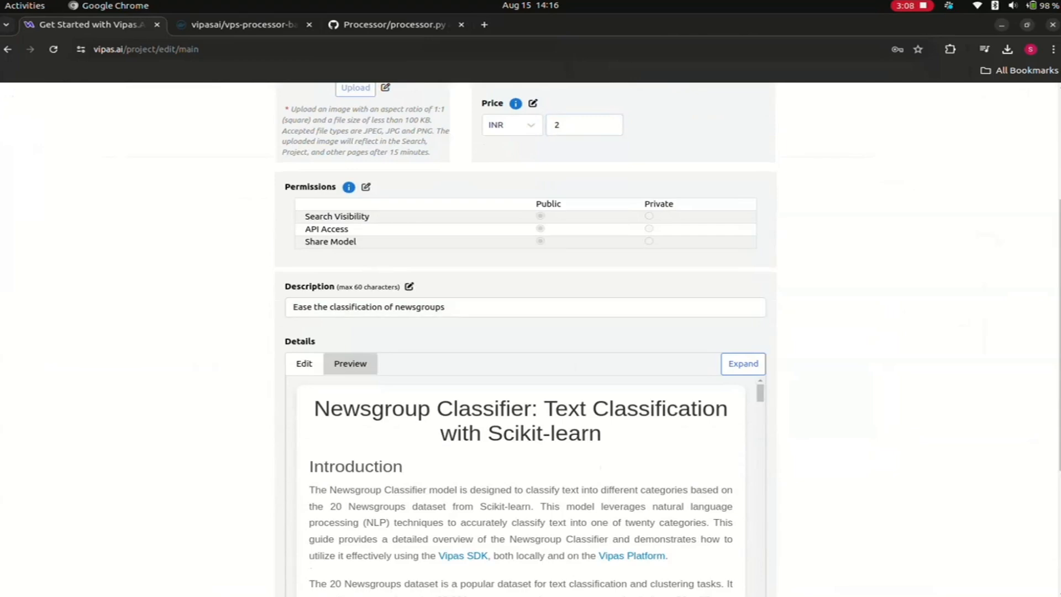
left_click(446, 307)
key("BackSpace")
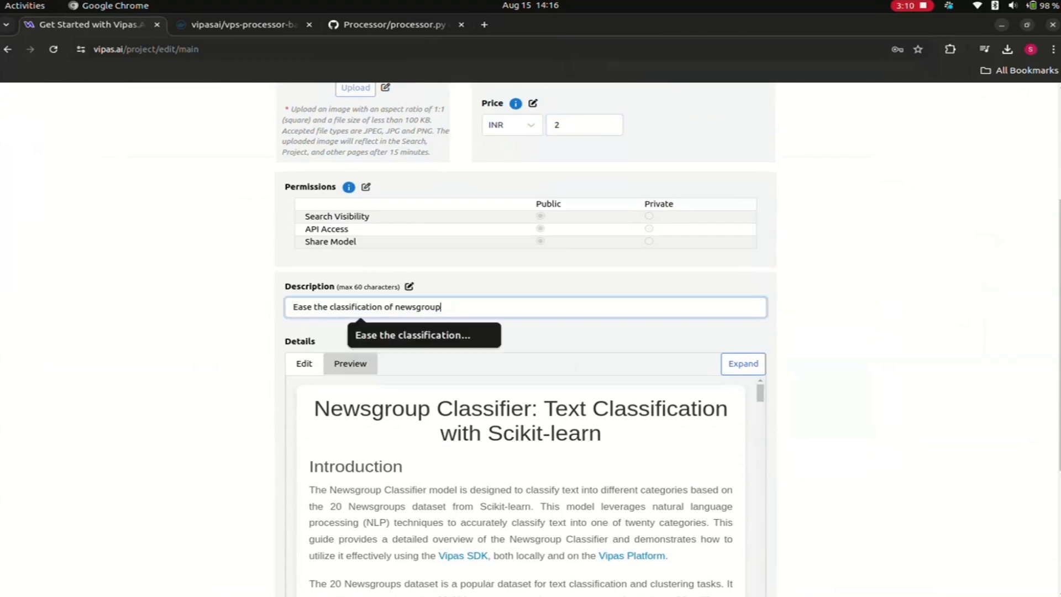
- Save the price and description changes made to the Newsgroup-Classifier project
scroll(521, 486, "down", 6)
scroll(530, 339, "down", 4)
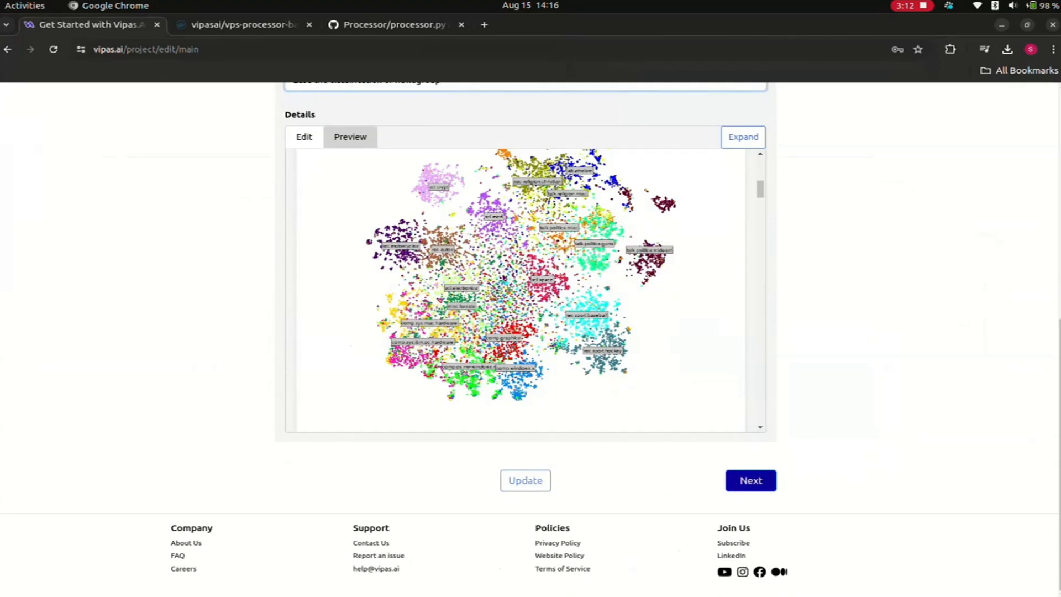
left_click(526, 480)
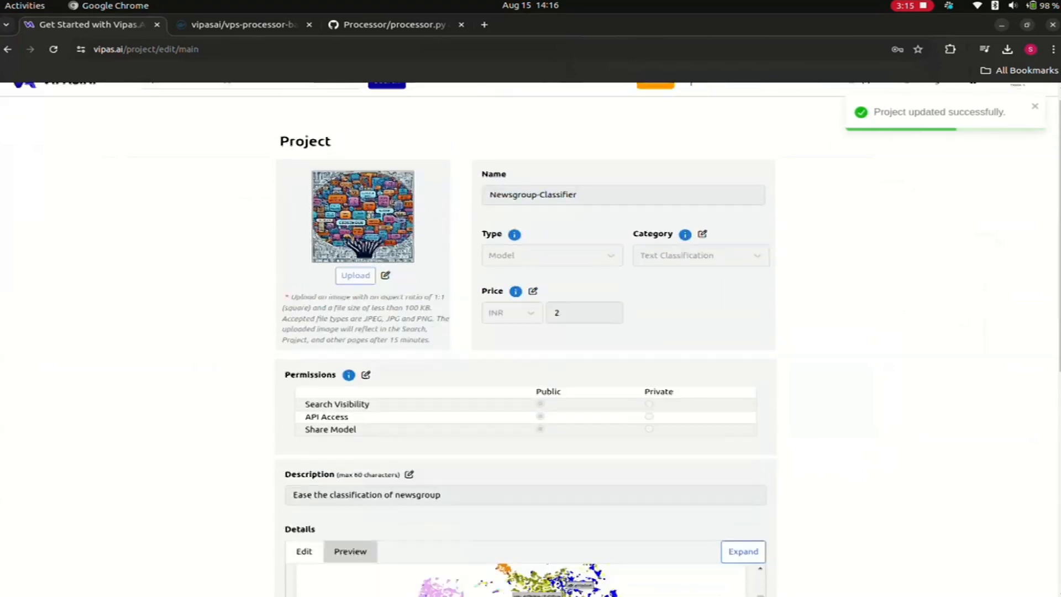
- Advance through the remaining edit pages of the project, leaving the model files as they are, and finish at the Projects list
scroll(531, 339, "down", 10)
left_click(749, 479)
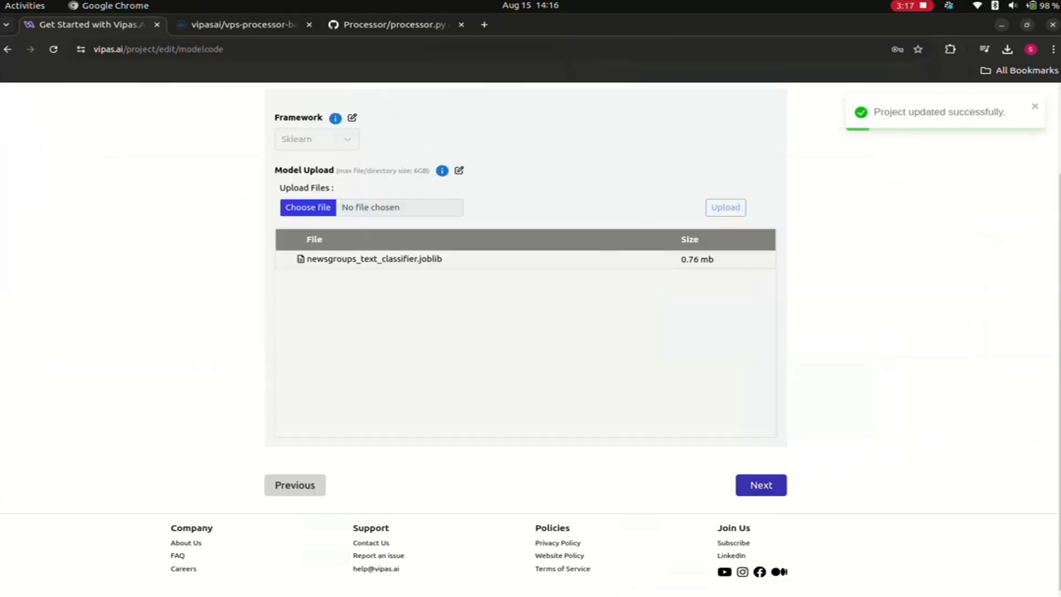
left_click(761, 485)
left_click(757, 484)
left_click(764, 421)
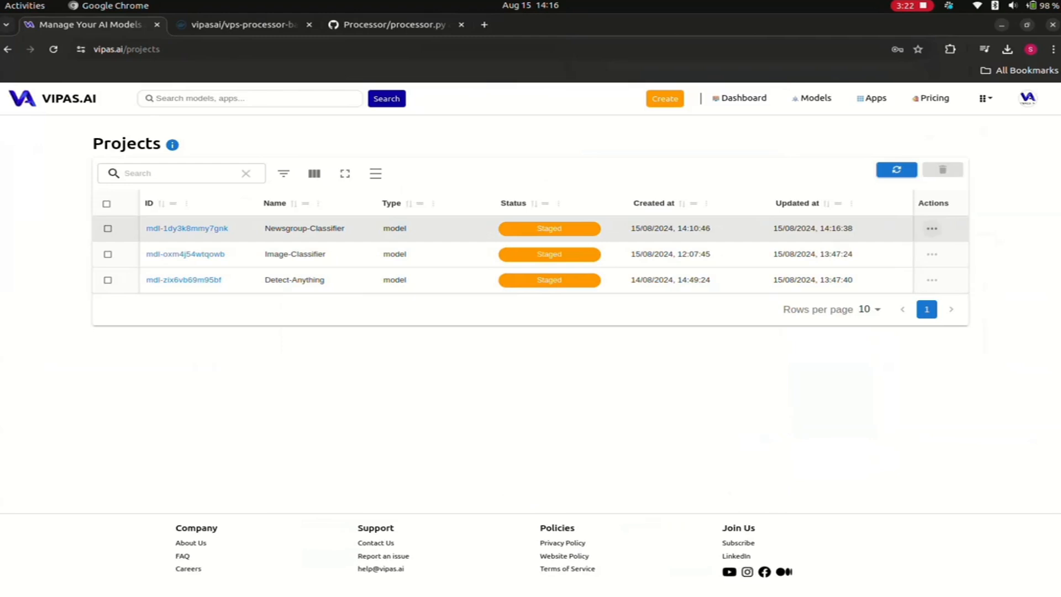
- Open the Newsgroup-Classifier project's summary from the Projects list and expand its permissions and its description and details to review them
left_click(932, 228)
left_click(939, 325)
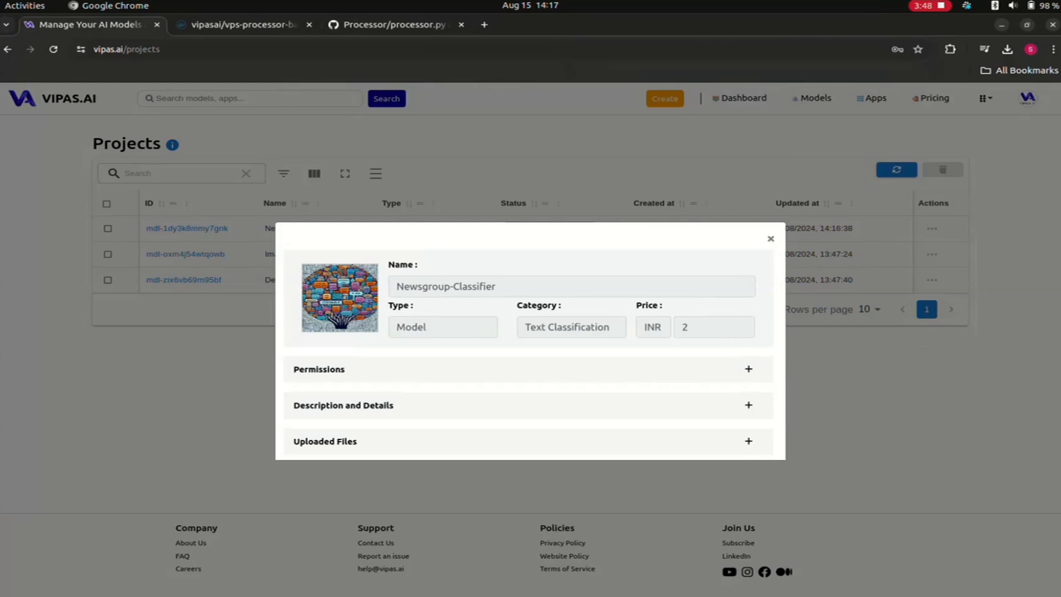
left_click(748, 369)
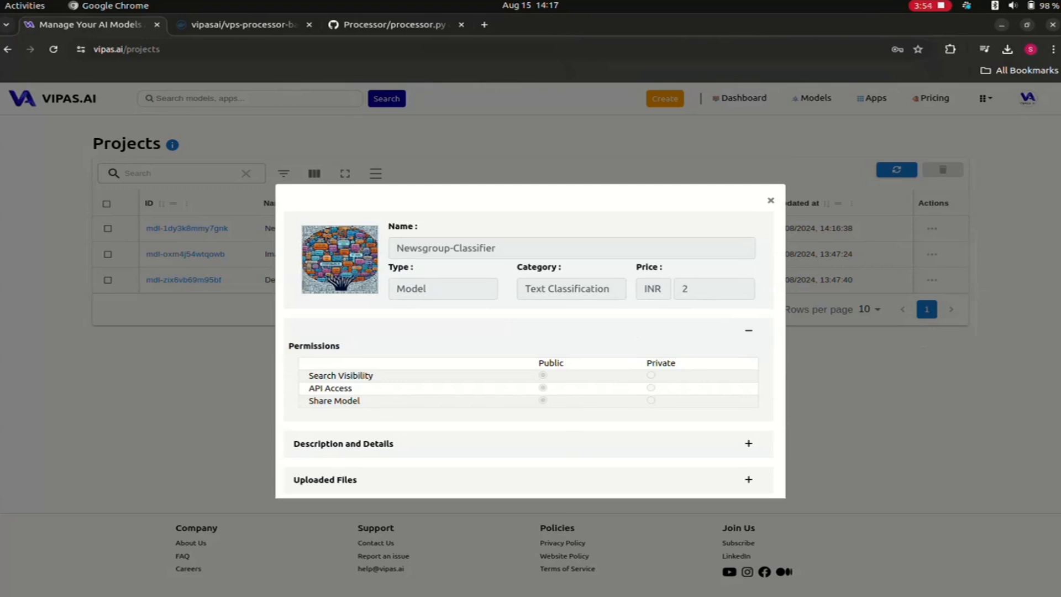
left_click(748, 443)
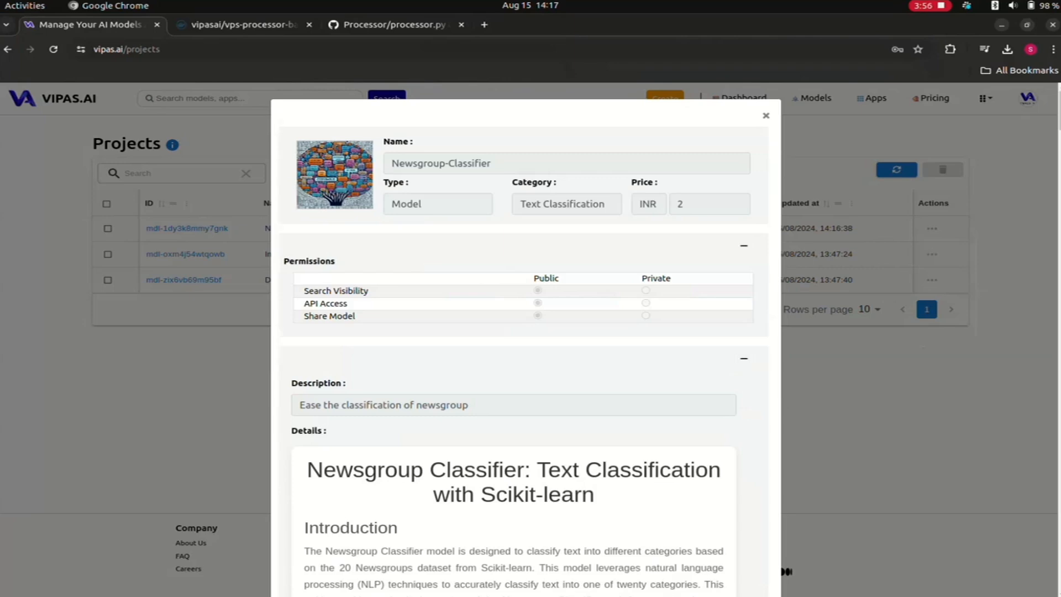
scroll(525, 387, "down", 10)
scroll(525, 387, "up", 10)
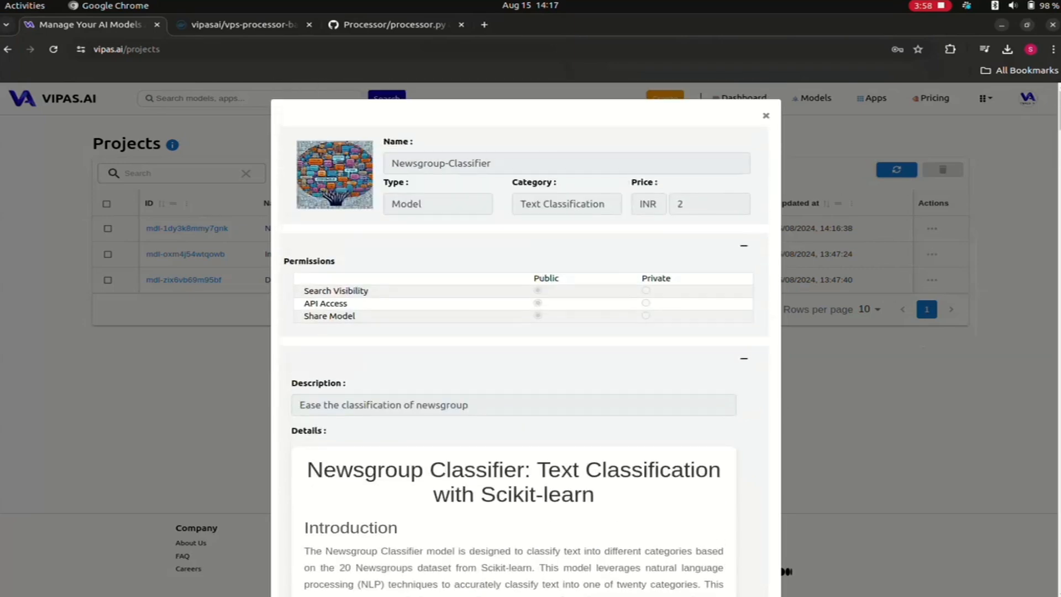